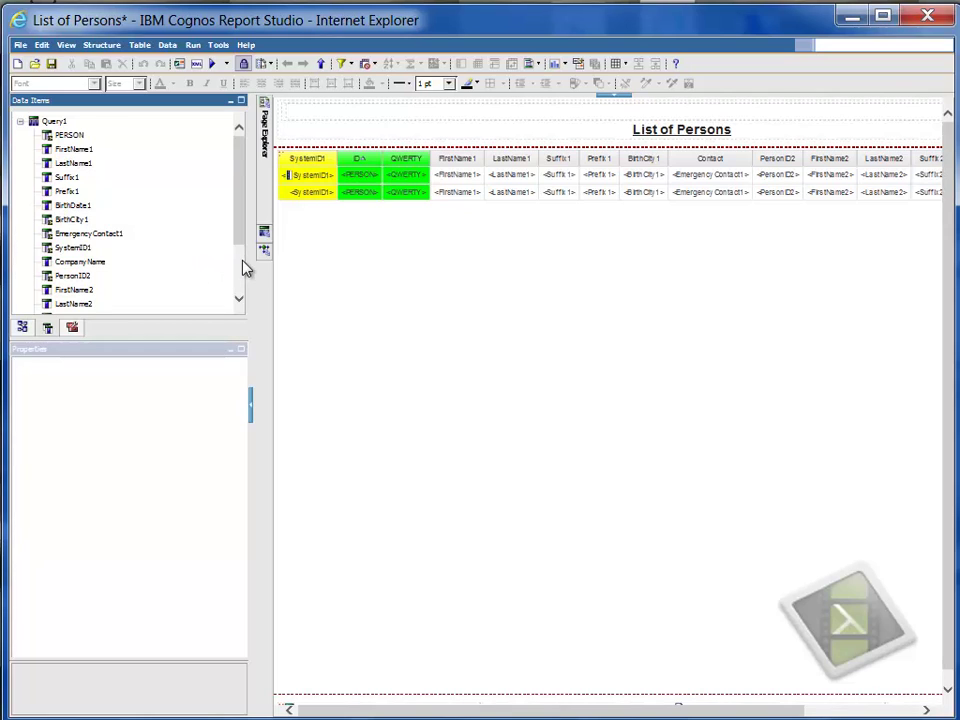
Step: Drag the BirthDate1 data item into the list between the ID and QWERTY columns
scroll(246, 268, down, 2)
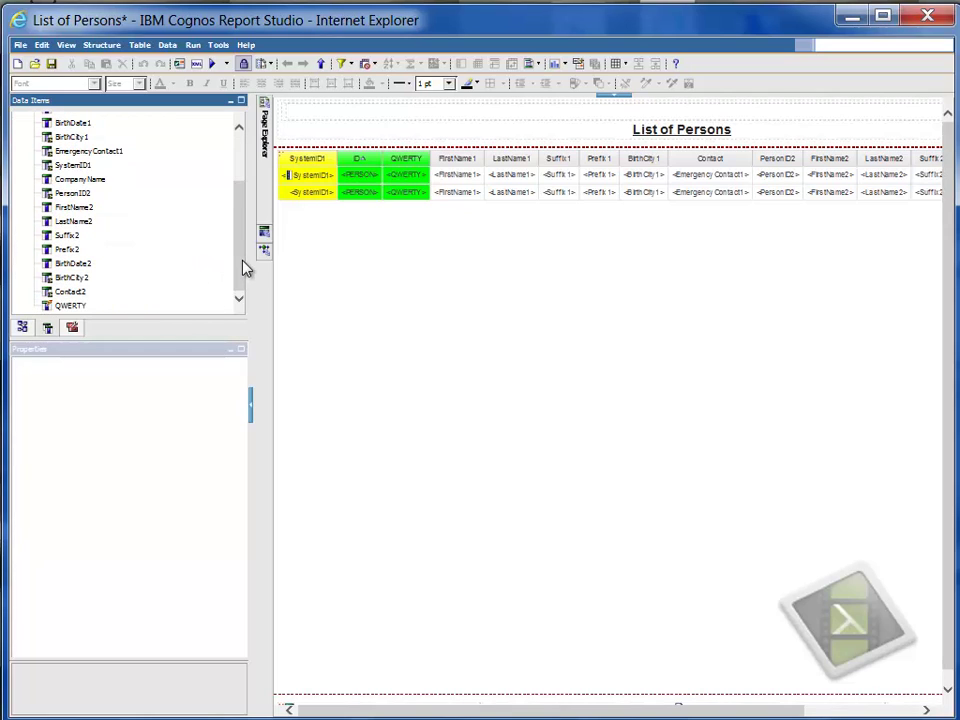
click(80, 123)
drag(72, 123, 380, 185)
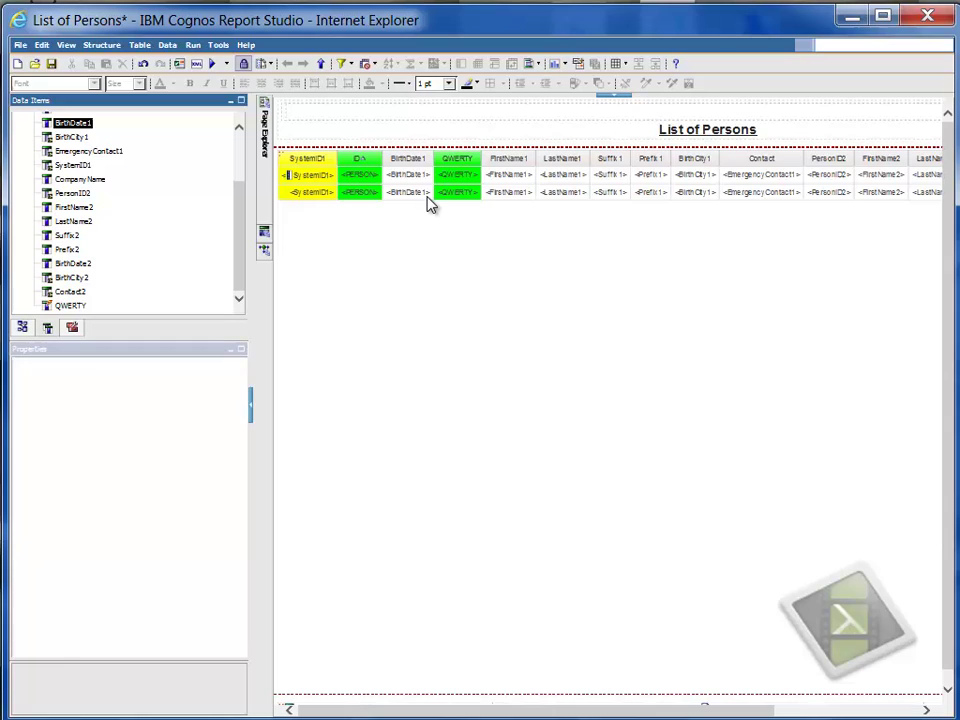
Step: Give the BirthDate1 values a yellow background and a 16 pt font
click(371, 86)
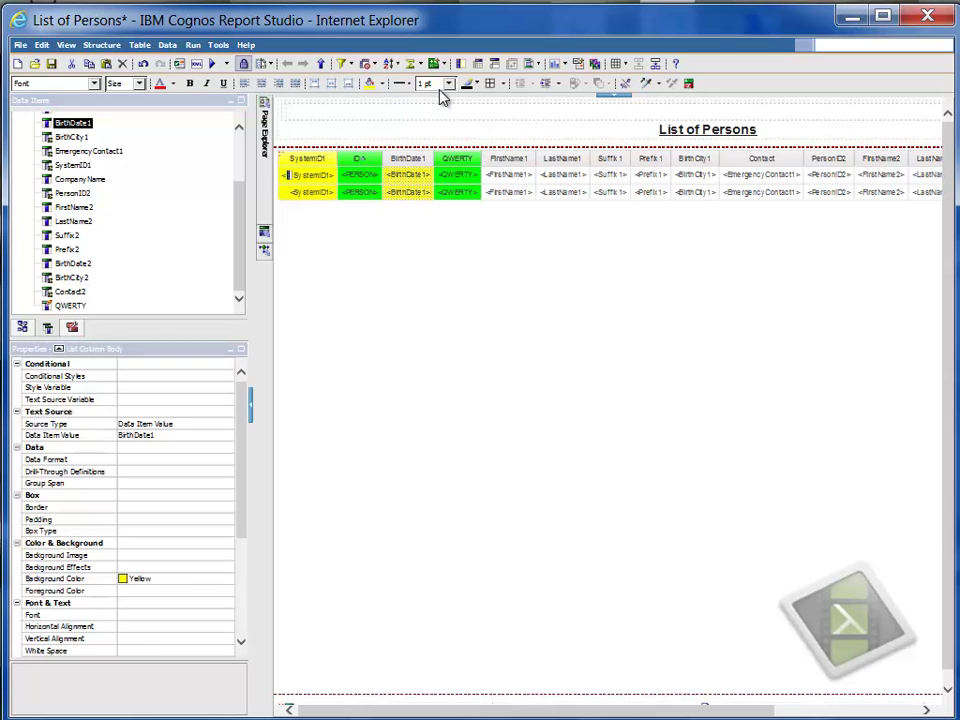
click(140, 84)
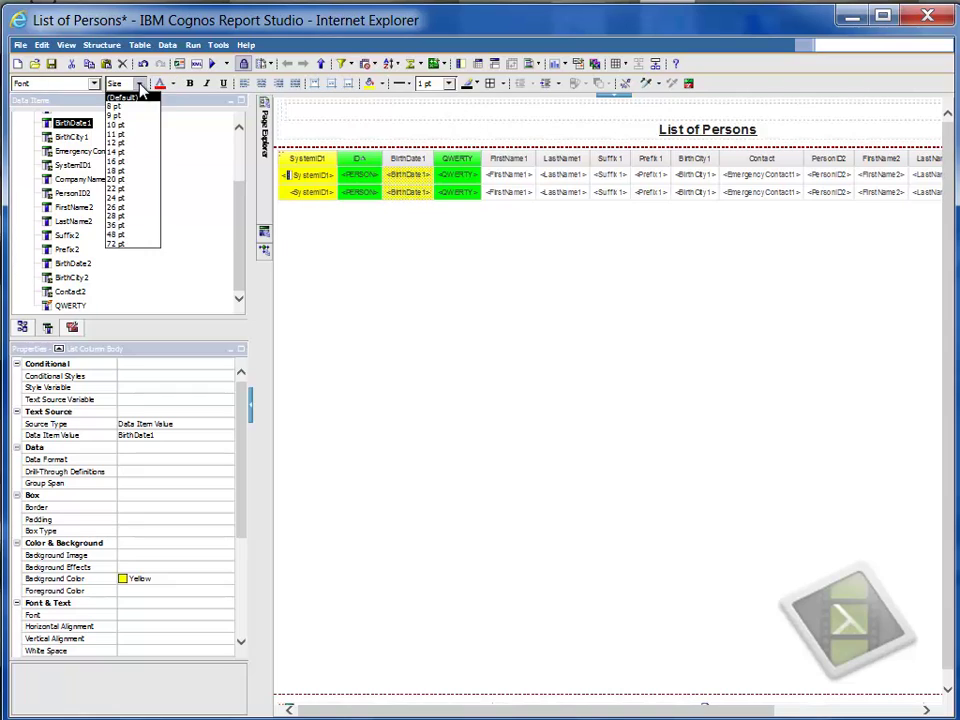
click(127, 156)
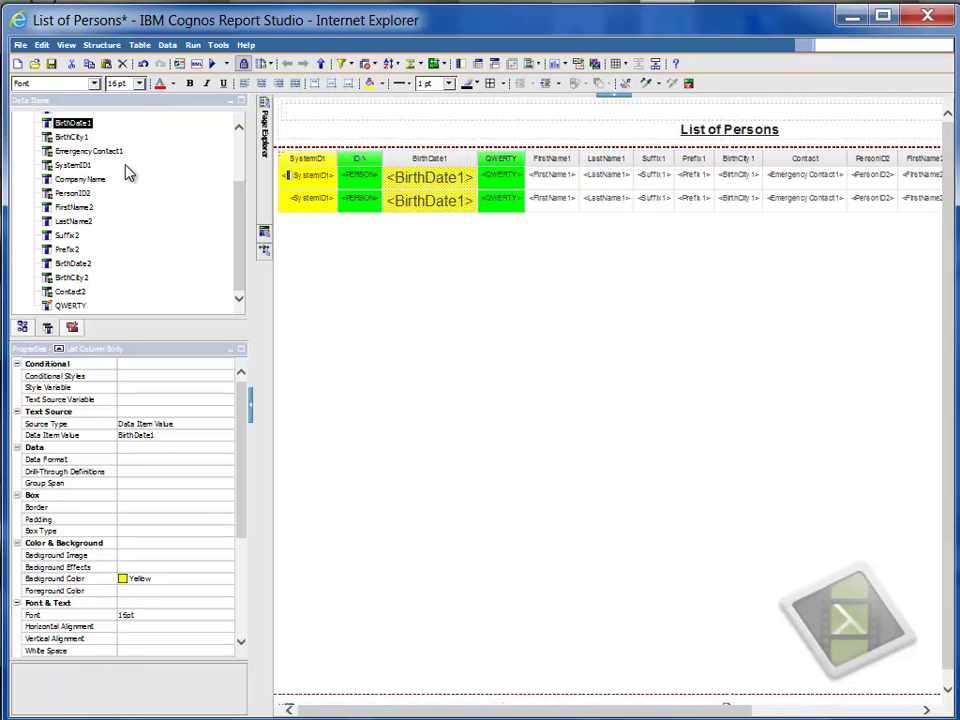
Step: Set the BirthDate1 column heading to 14 pt
click(429, 158)
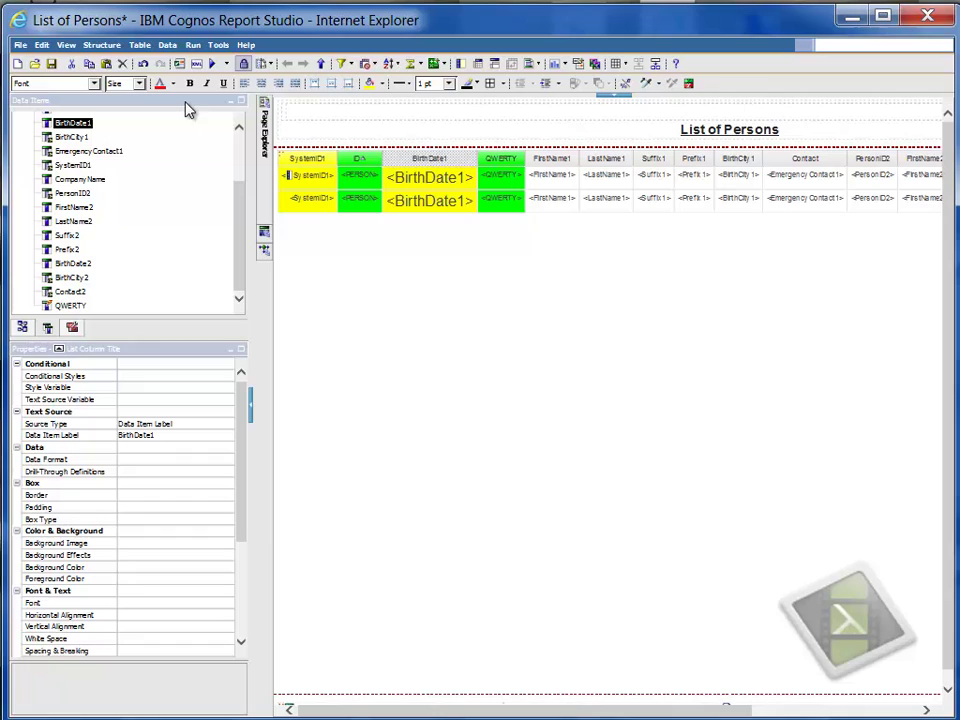
click(140, 84)
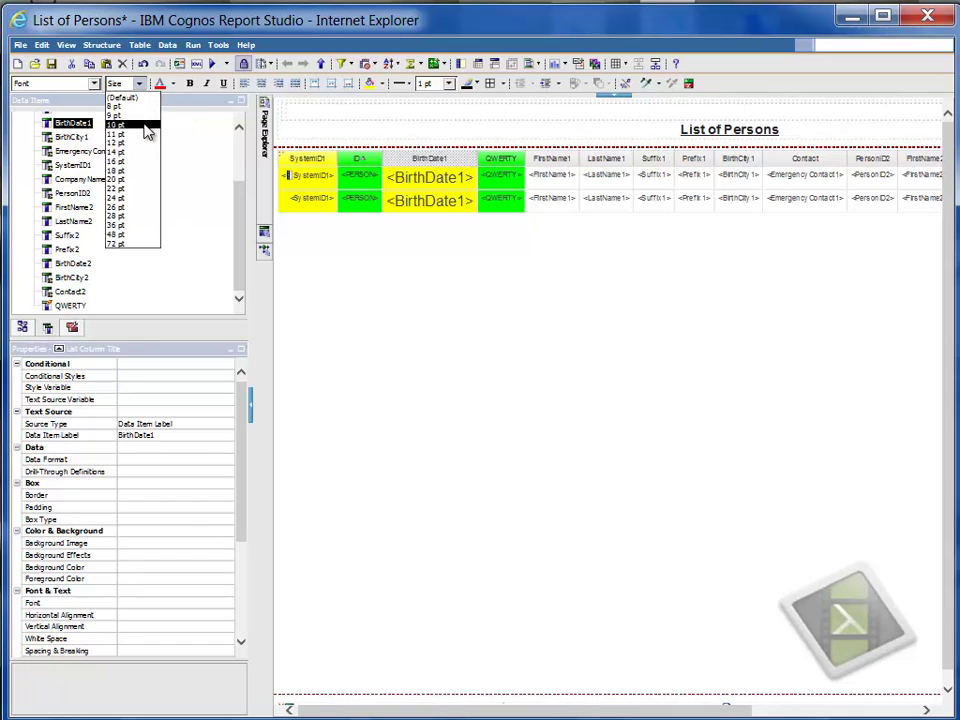
click(141, 153)
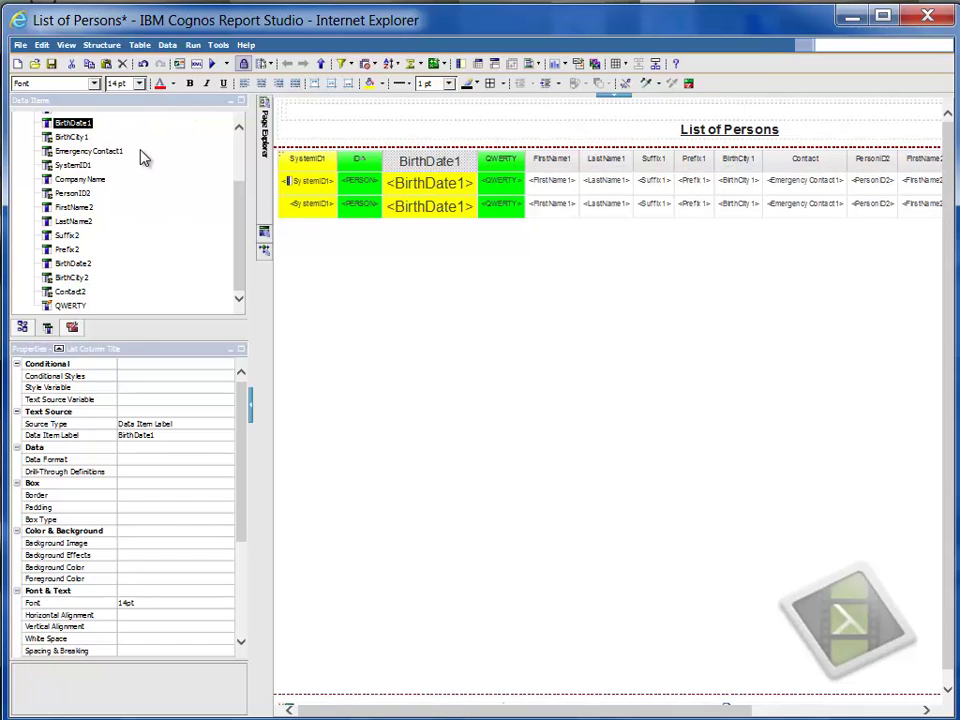
Step: Run the report, highlight the BirthDate1 results column, then move the viewer to the right
click(212, 64)
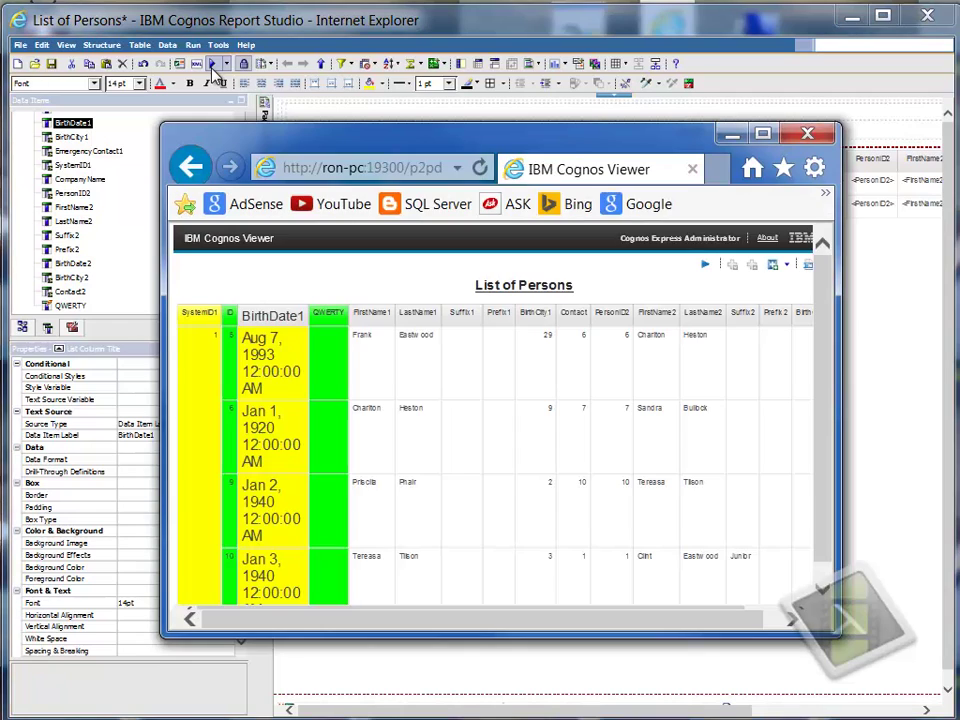
click(287, 388)
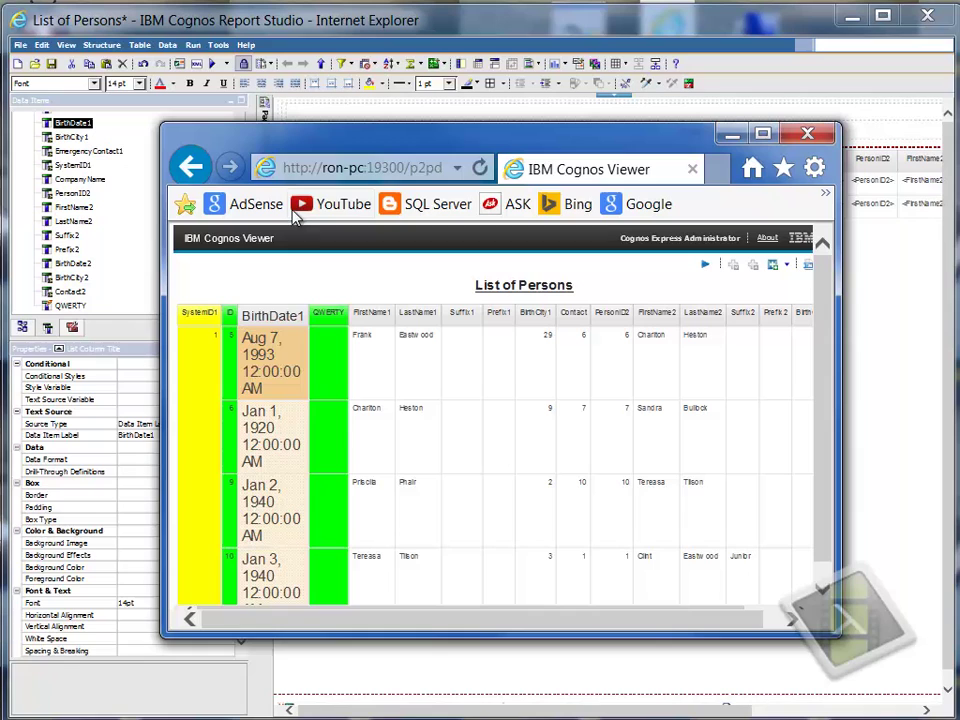
drag(311, 150, 955, 150)
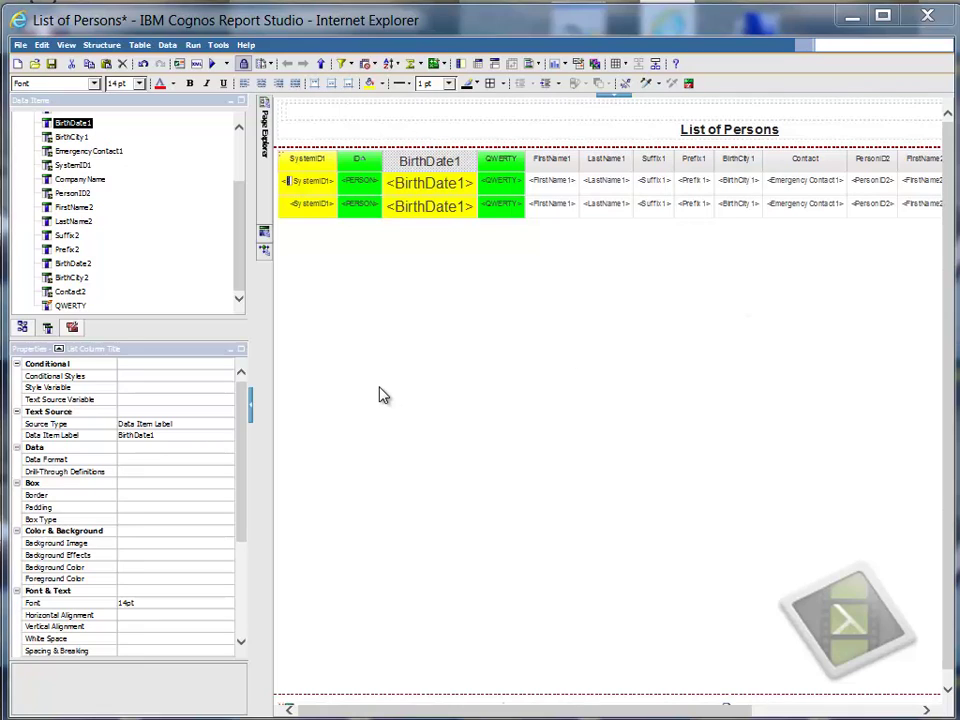
Step: Create a custom BirthDate1 filter with Prompt for values ticked and Specific values chosen
click(446, 208)
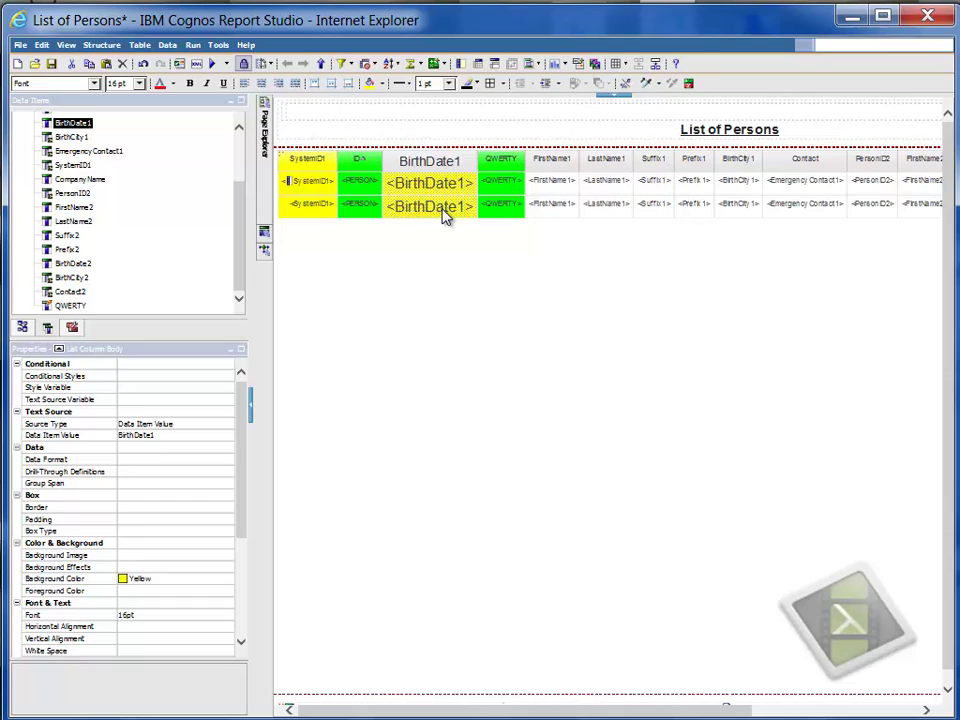
click(347, 64)
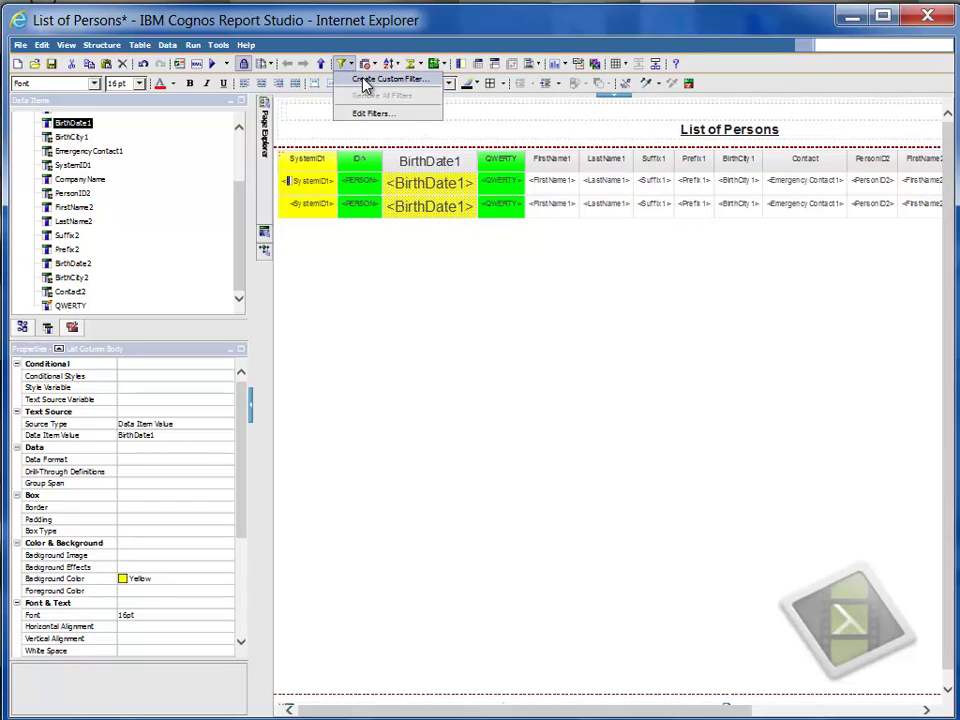
click(364, 80)
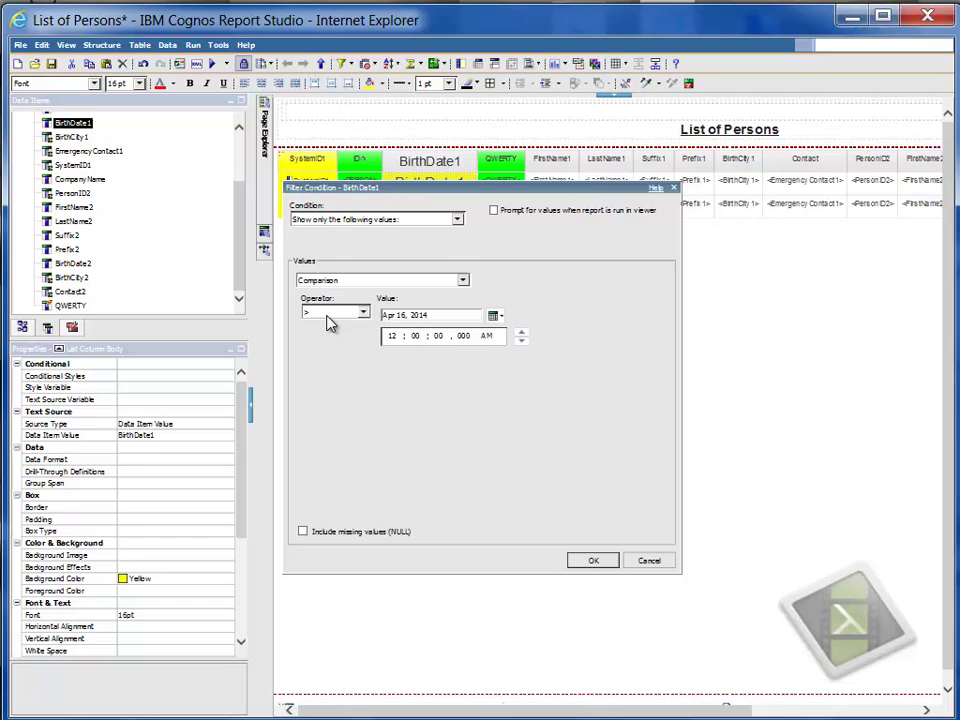
click(493, 211)
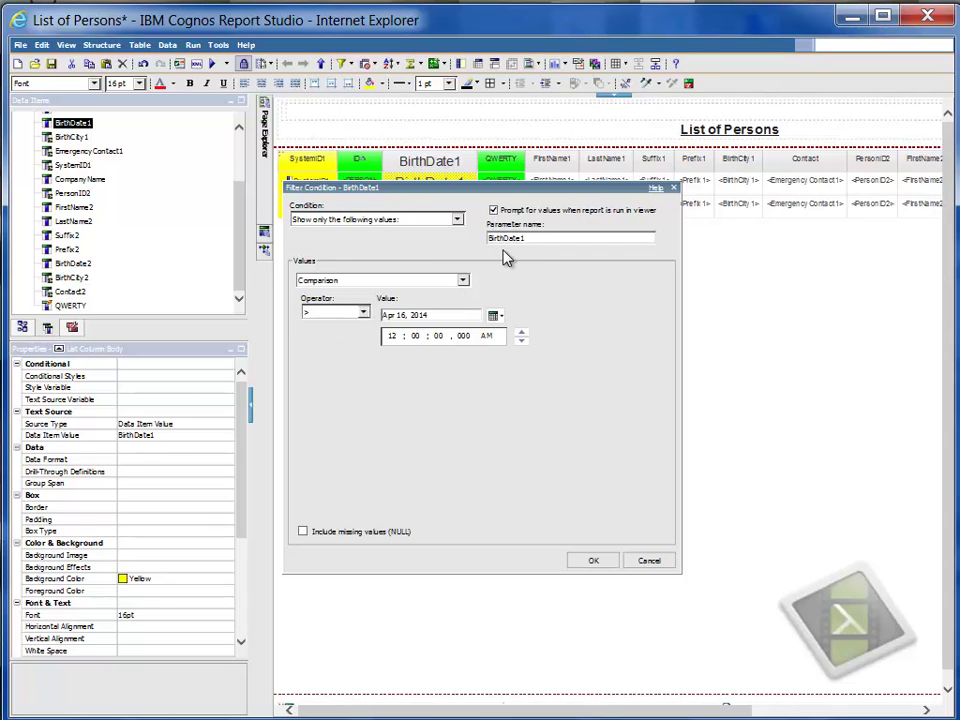
click(364, 314)
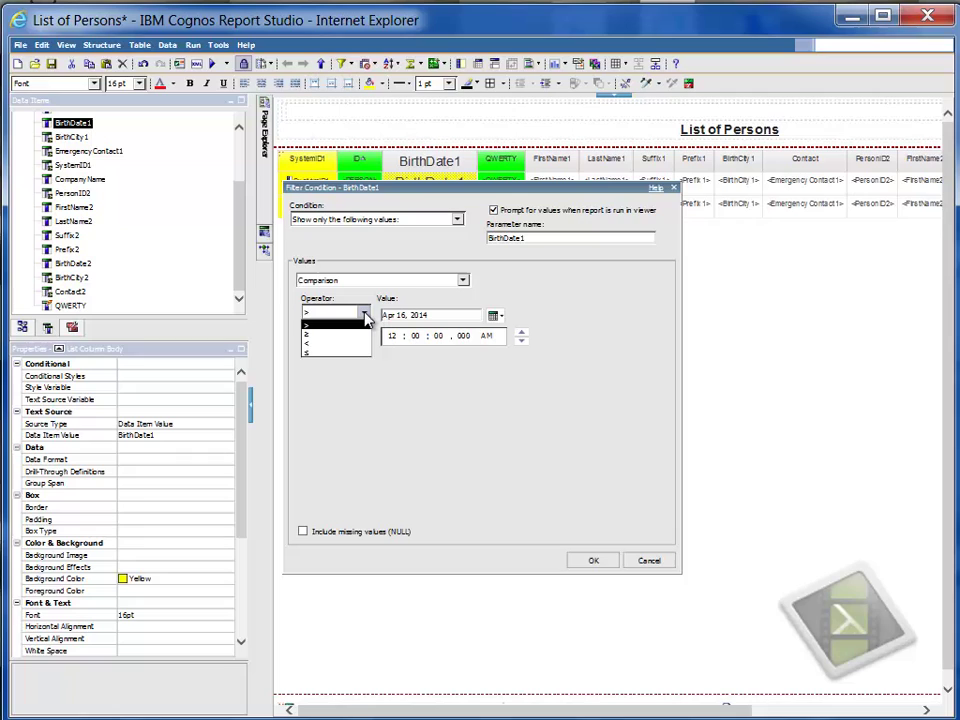
click(464, 285)
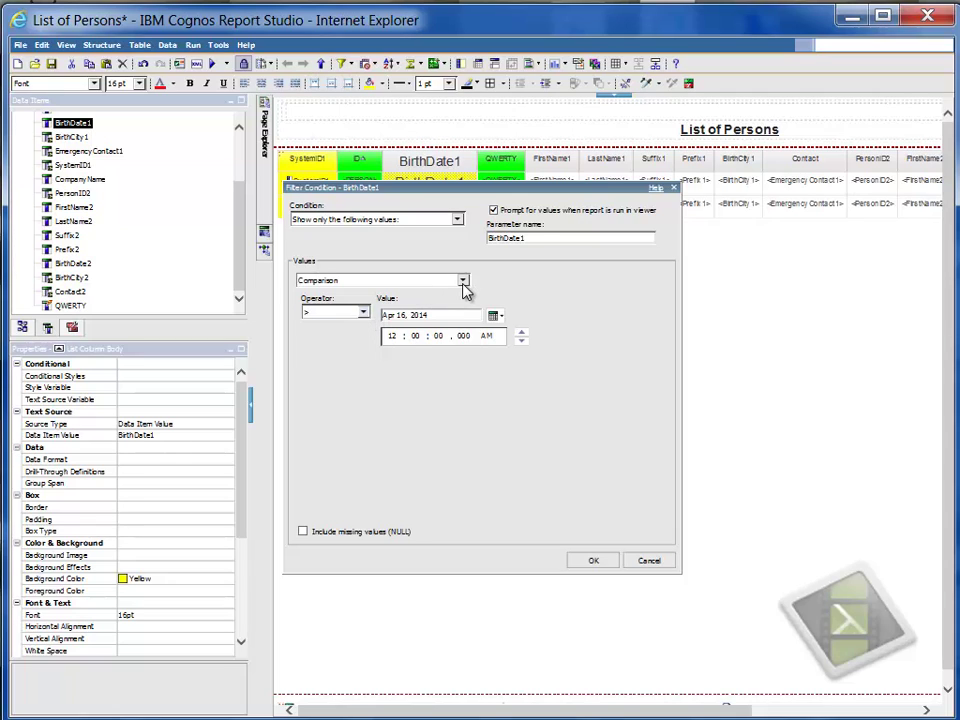
click(464, 285)
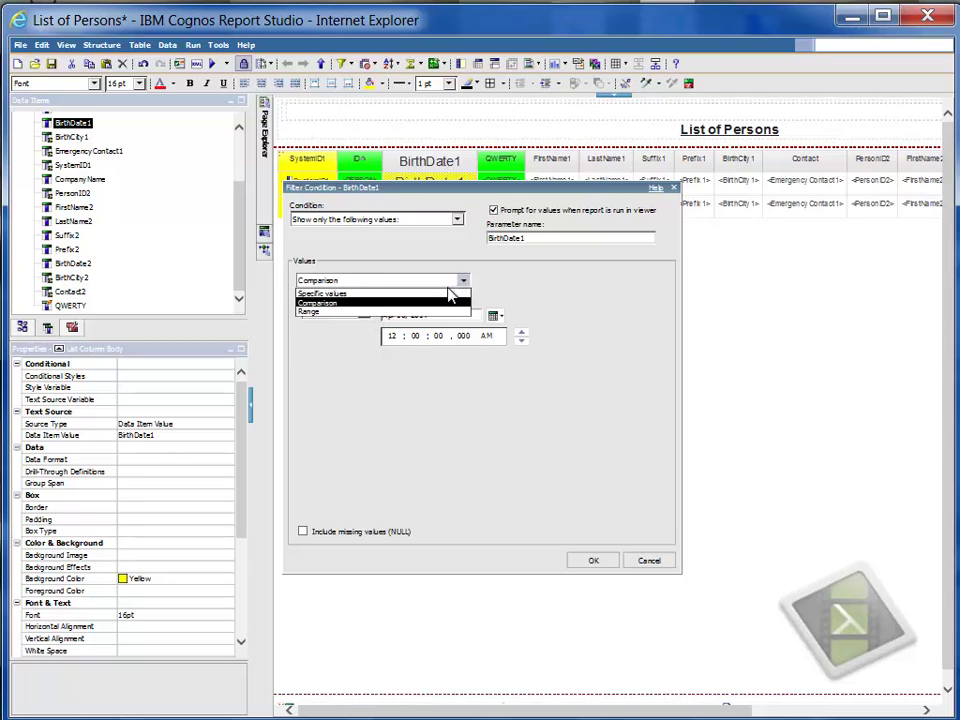
click(448, 293)
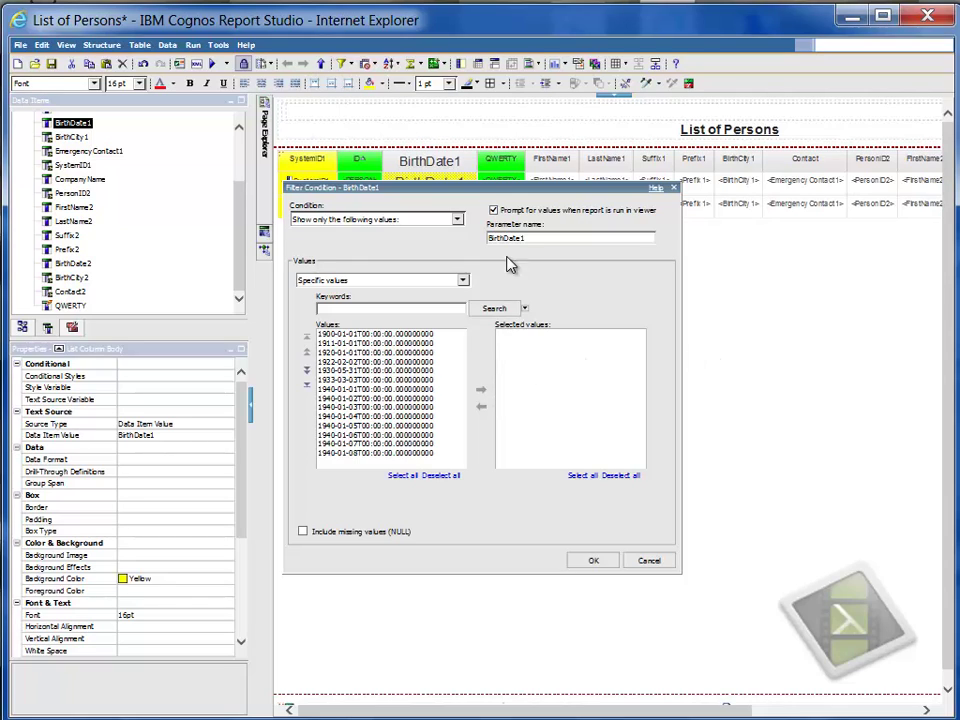
click(608, 563)
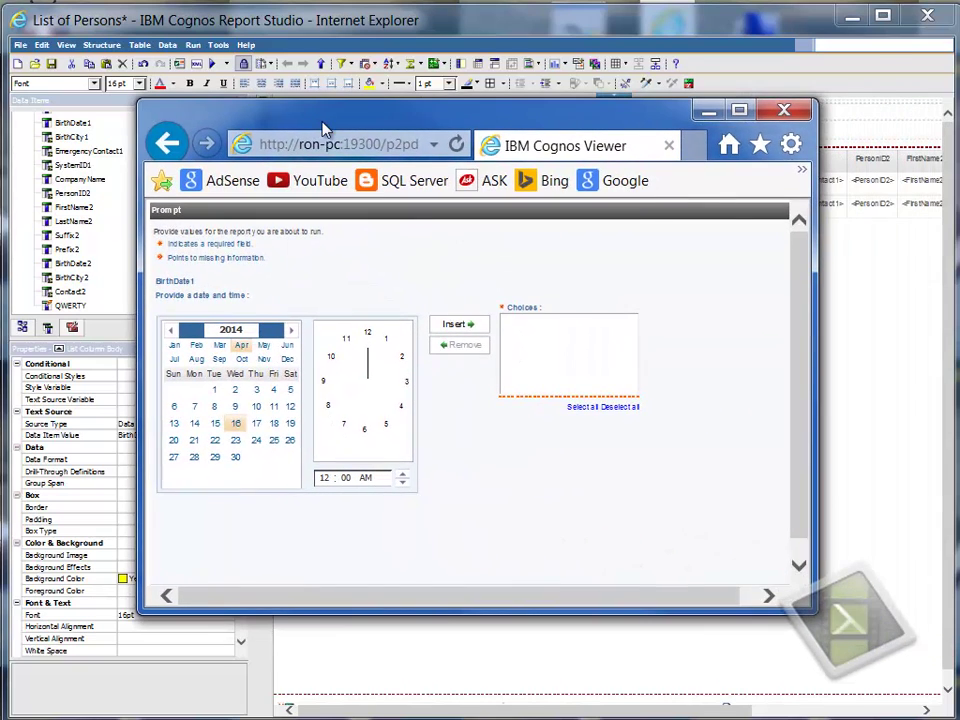
Step: Pick Aug 7, 1993 in the prompt calendar and insert it into Choices
click(246, 331)
text(199)
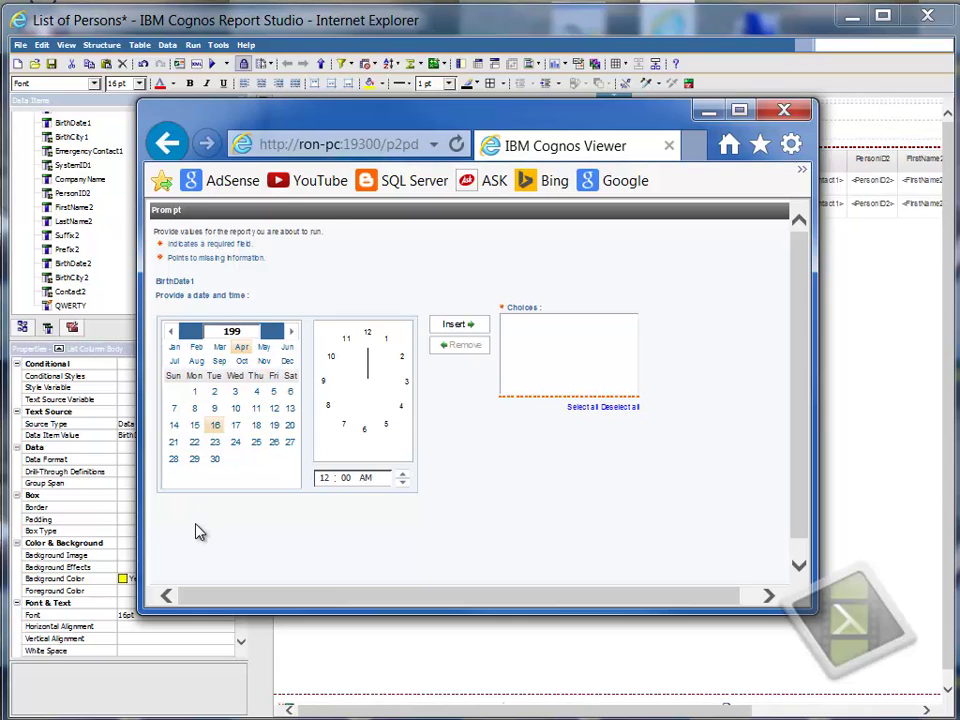
text(3)
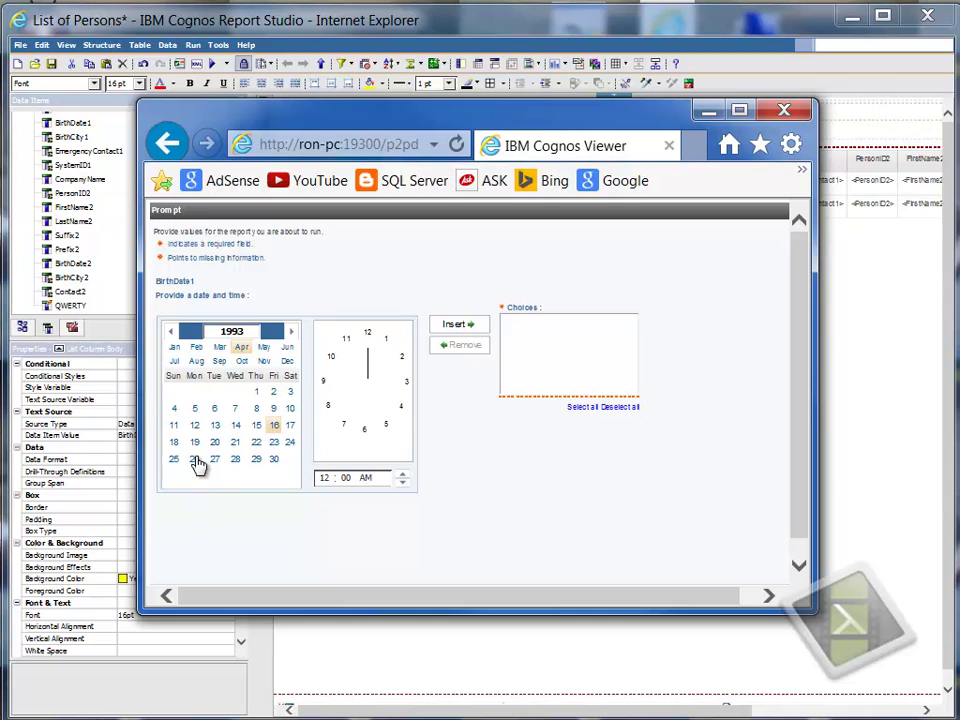
click(195, 362)
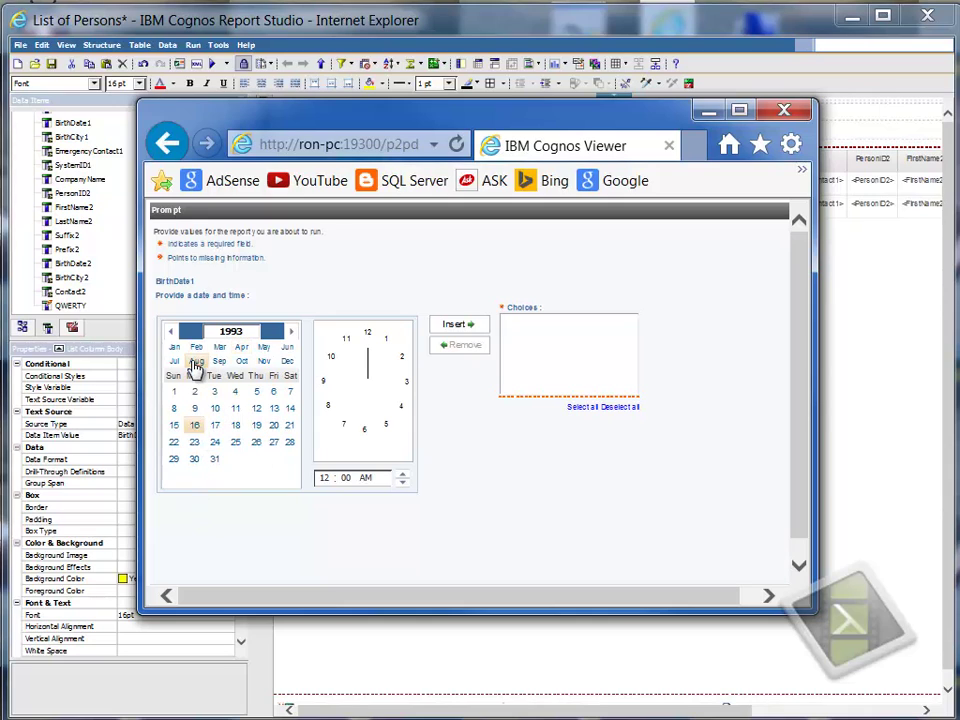
click(291, 394)
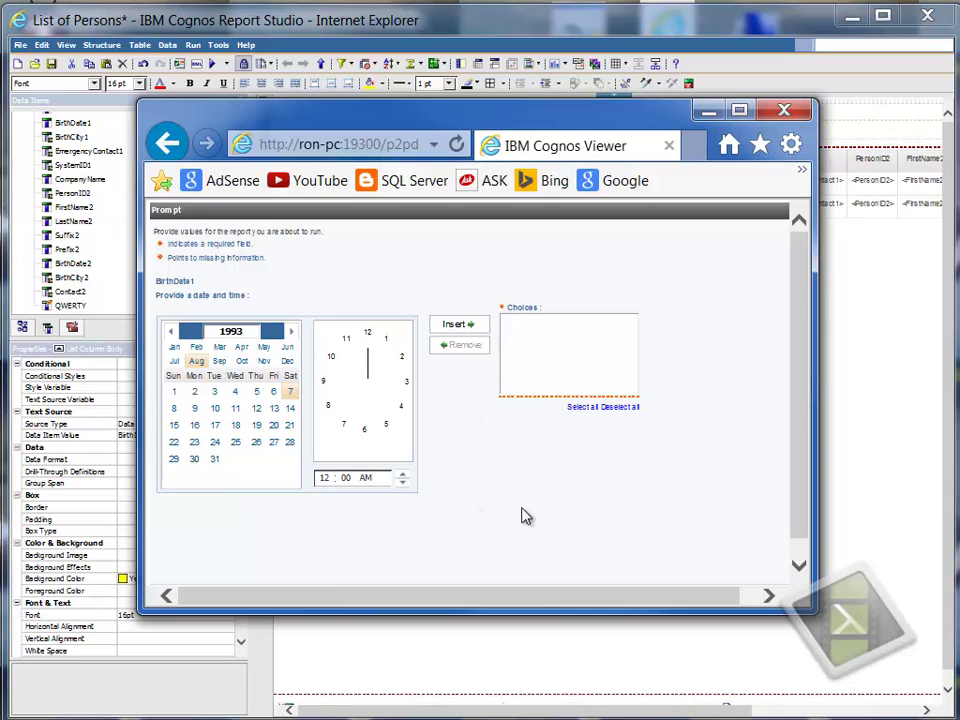
click(459, 329)
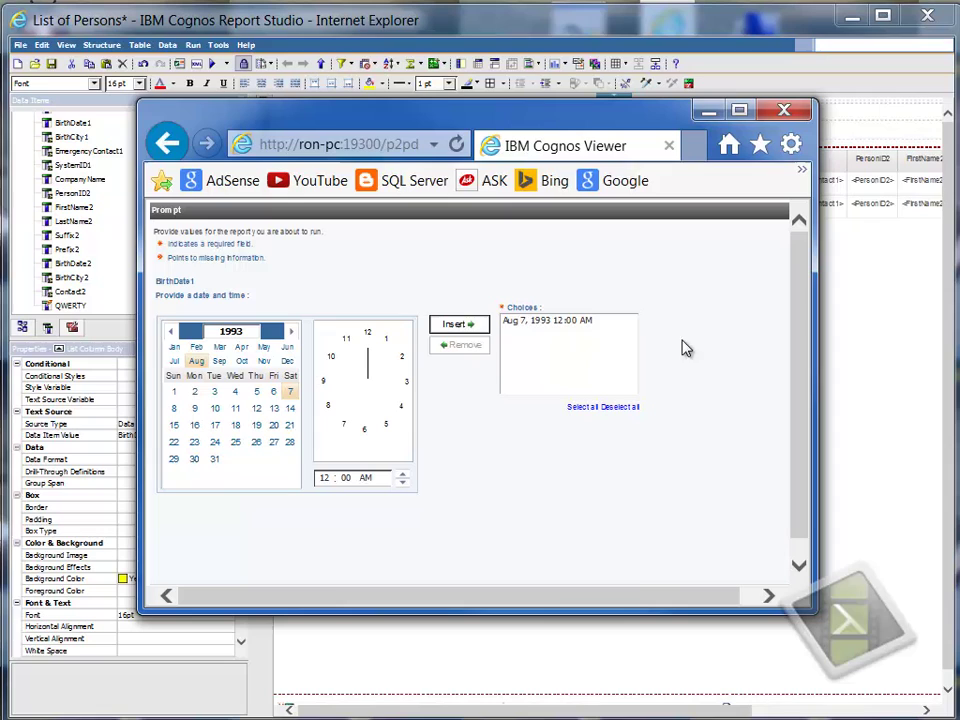
click(800, 566)
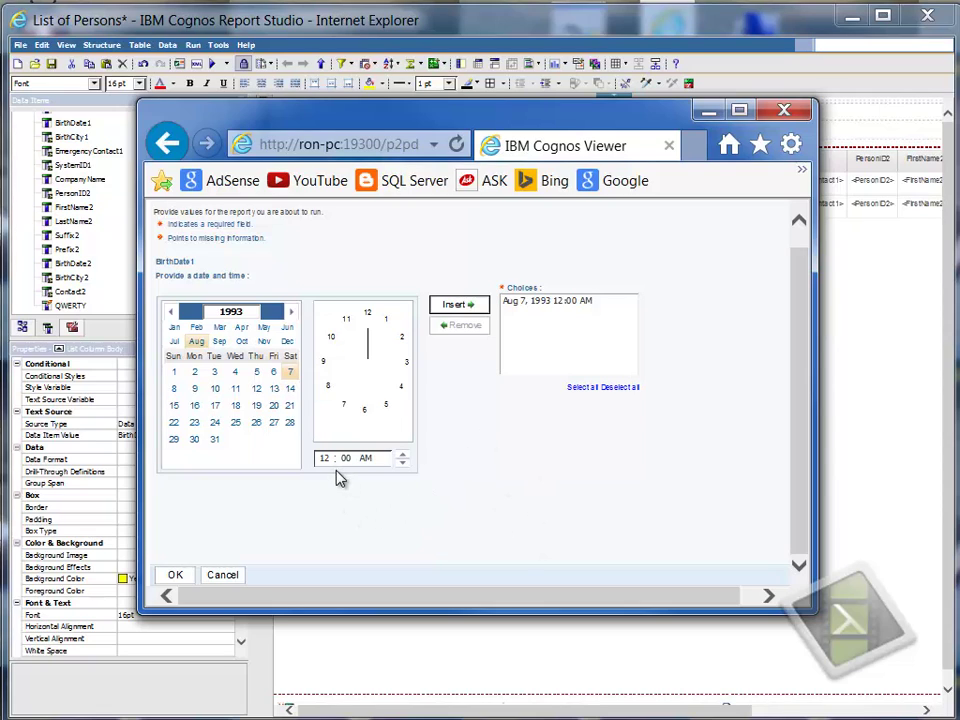
click(172, 576)
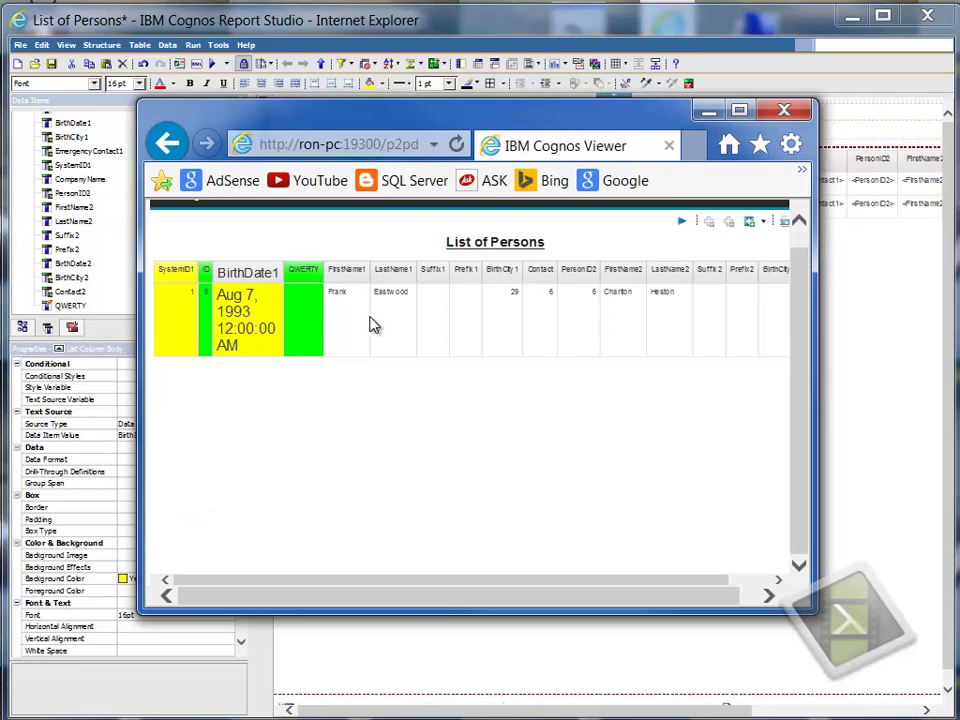
drag(308, 117, 903, 125)
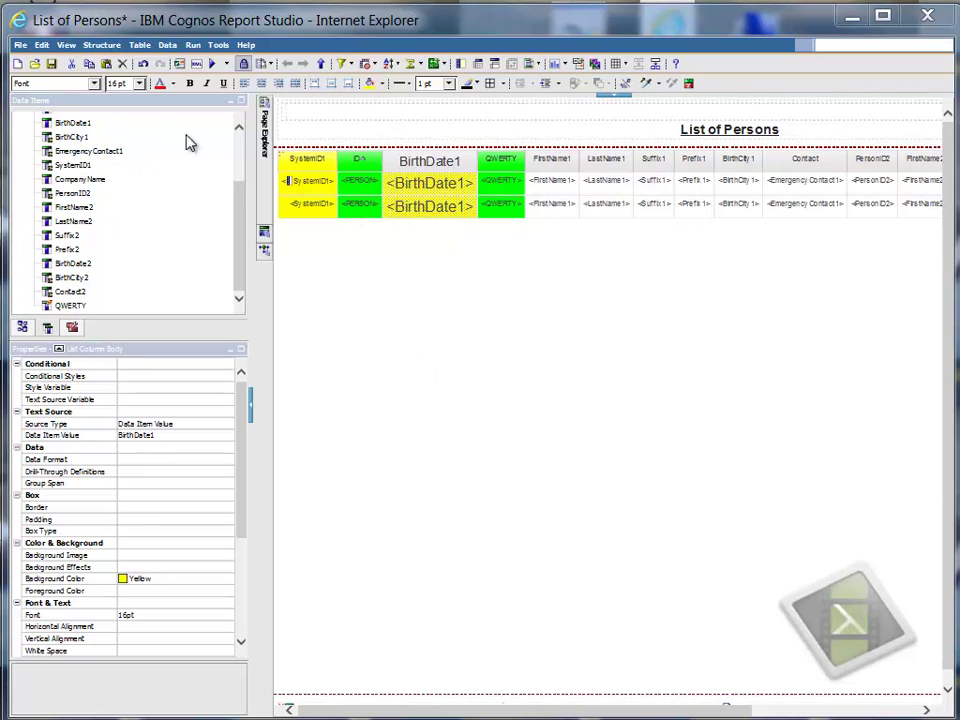
Step: Rerun the report and insert Apr 16, 2014 and Apr 1, 2014 as BirthDate1 choices
click(214, 63)
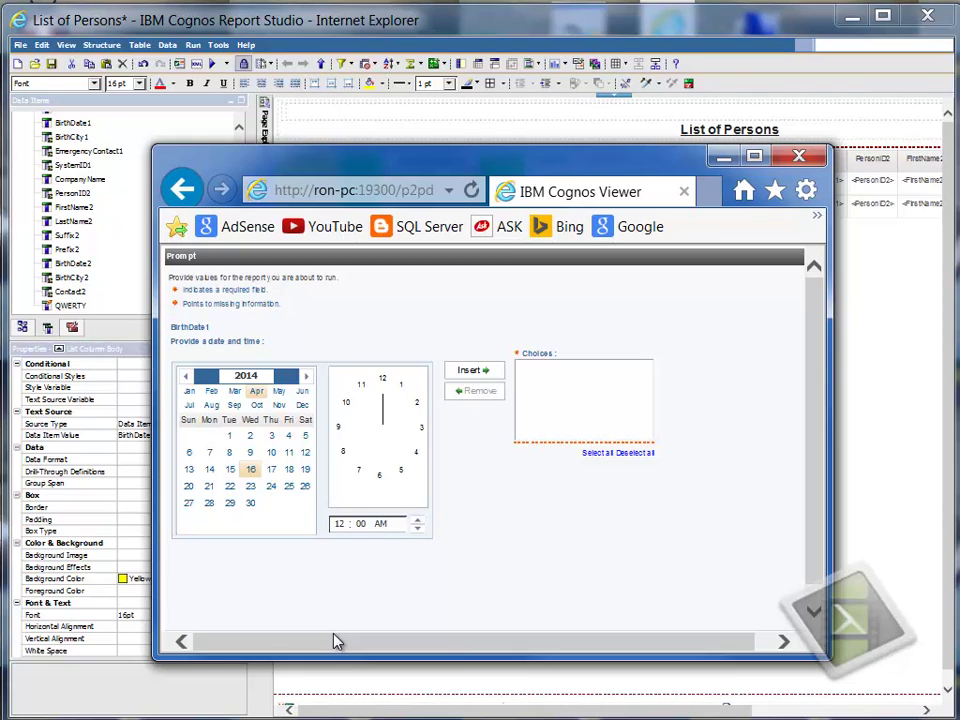
click(252, 472)
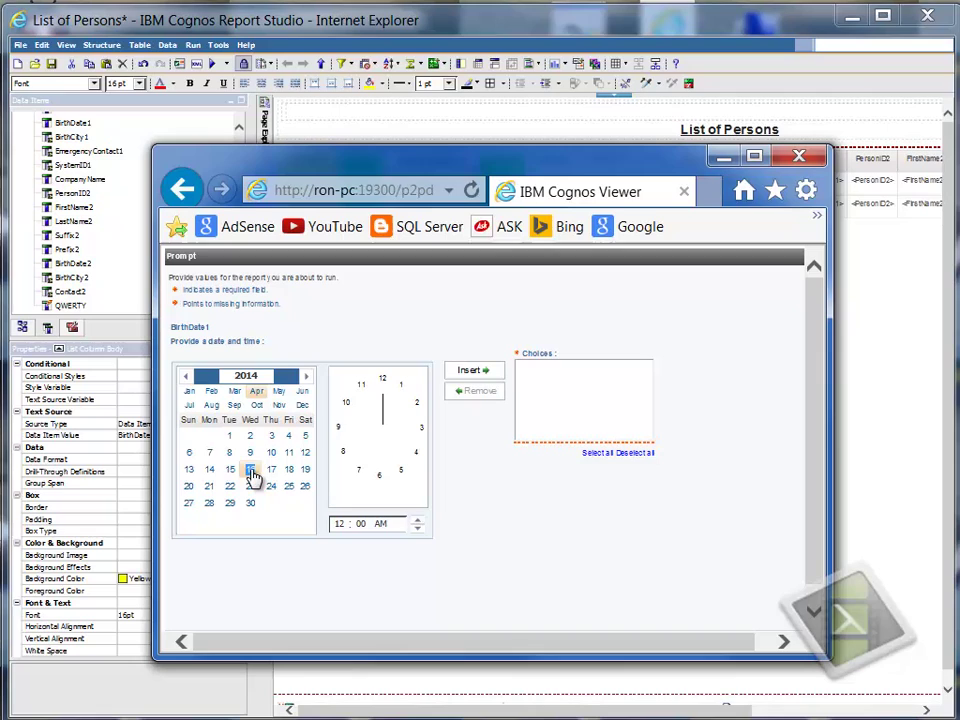
click(252, 472)
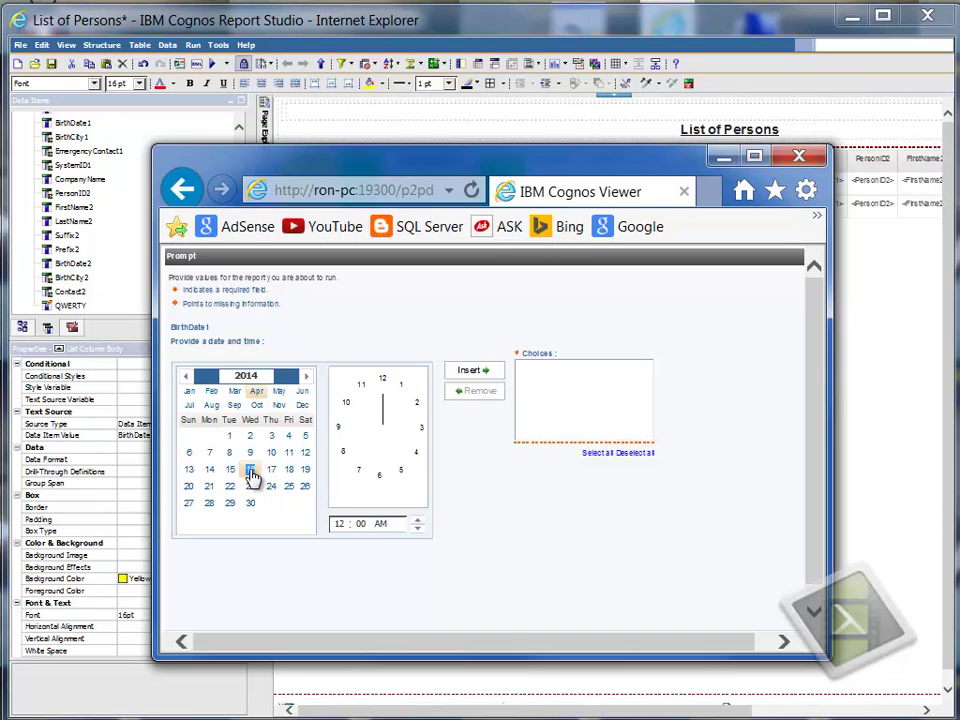
click(476, 372)
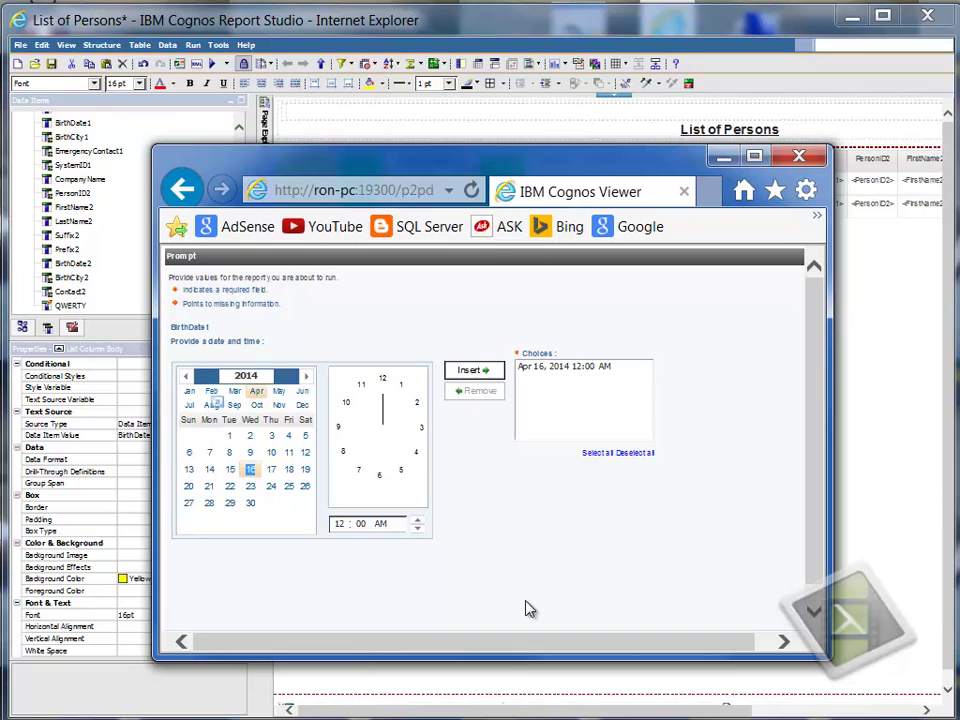
click(231, 437)
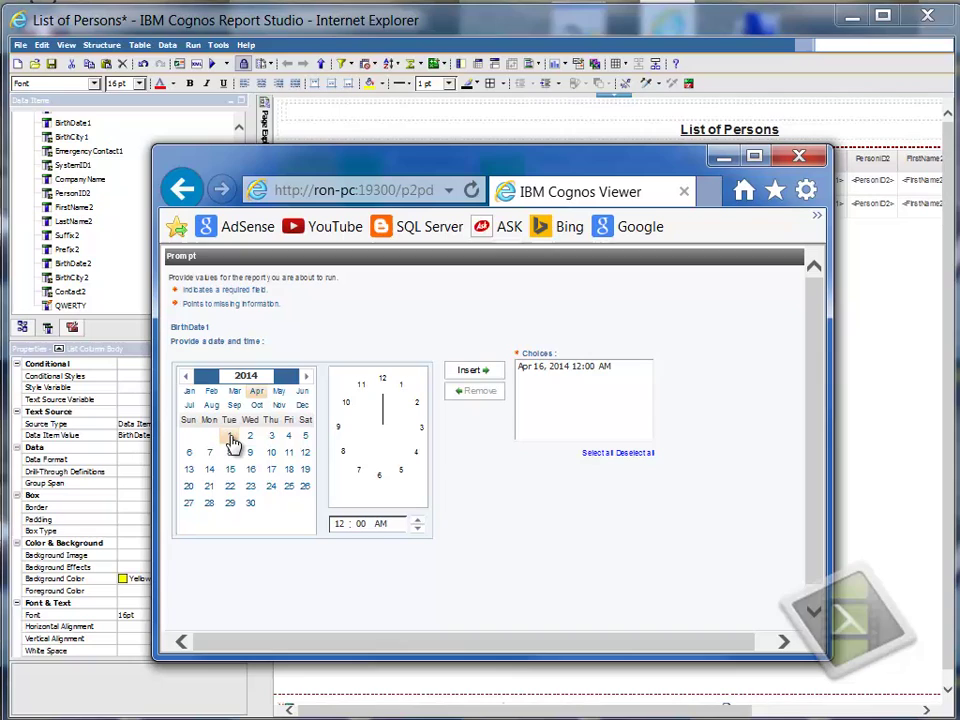
click(460, 372)
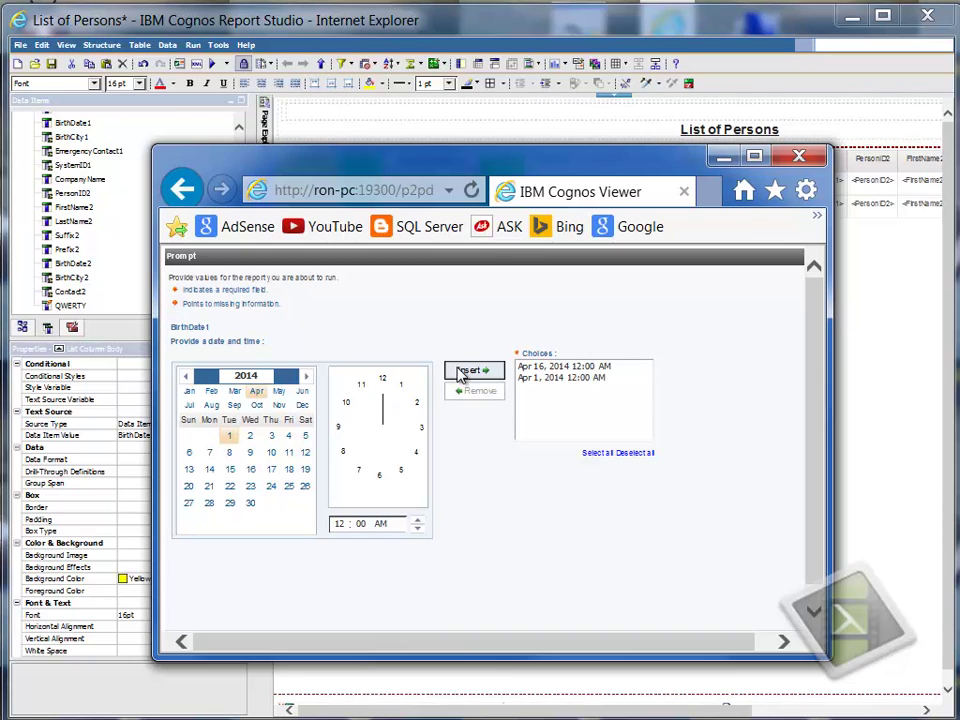
Step: Step the prompt calendar back year by year from 2013 to August 1993
click(278, 405)
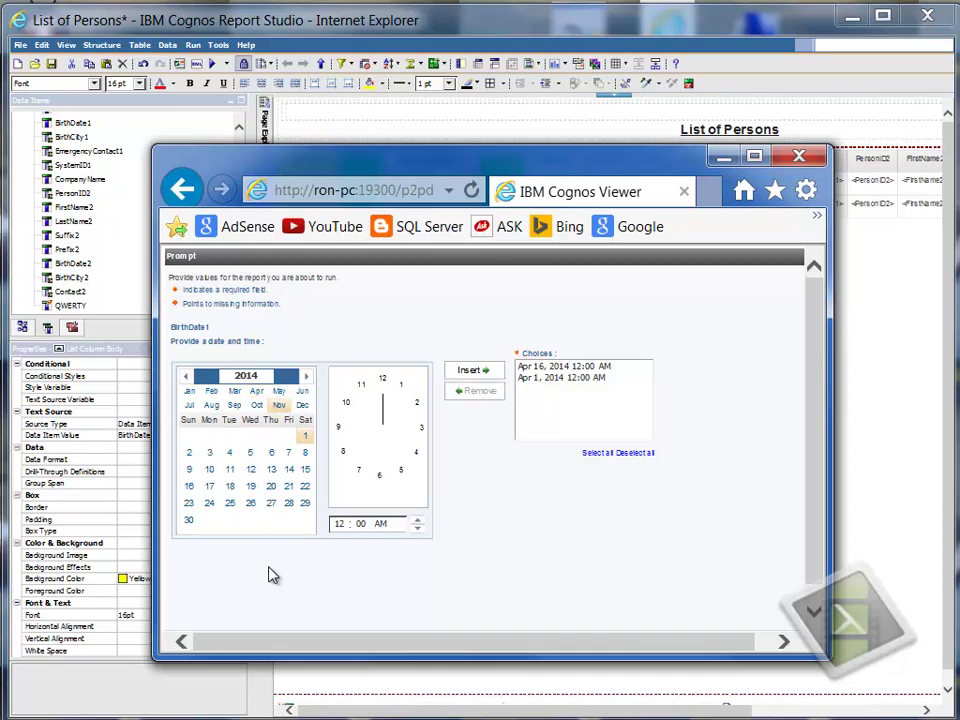
click(185, 378)
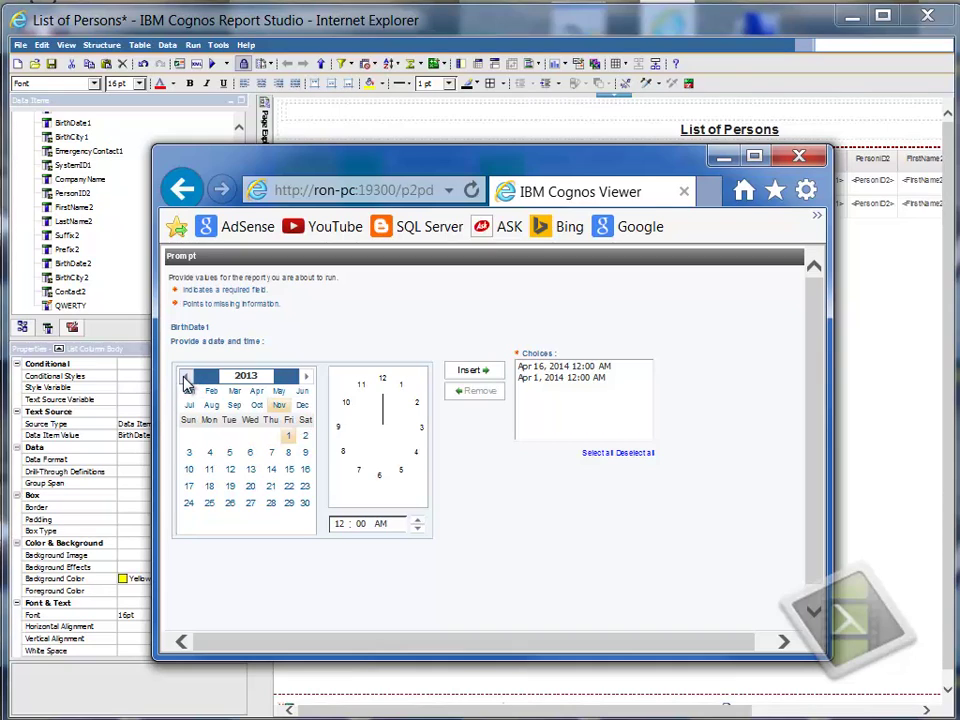
click(185, 378)
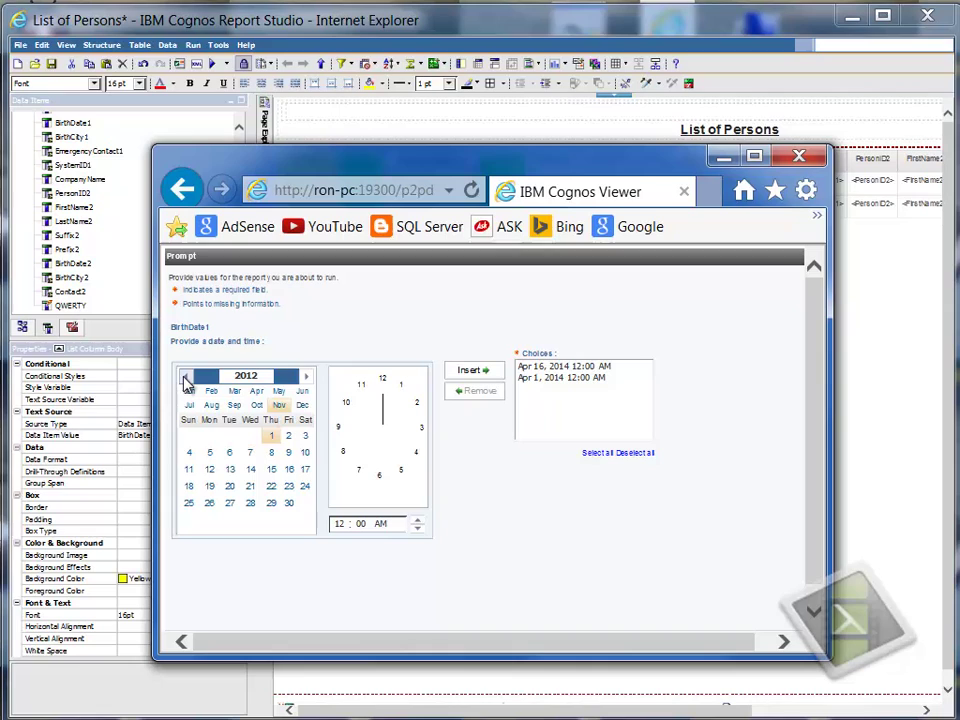
click(185, 378)
click(185, 378)
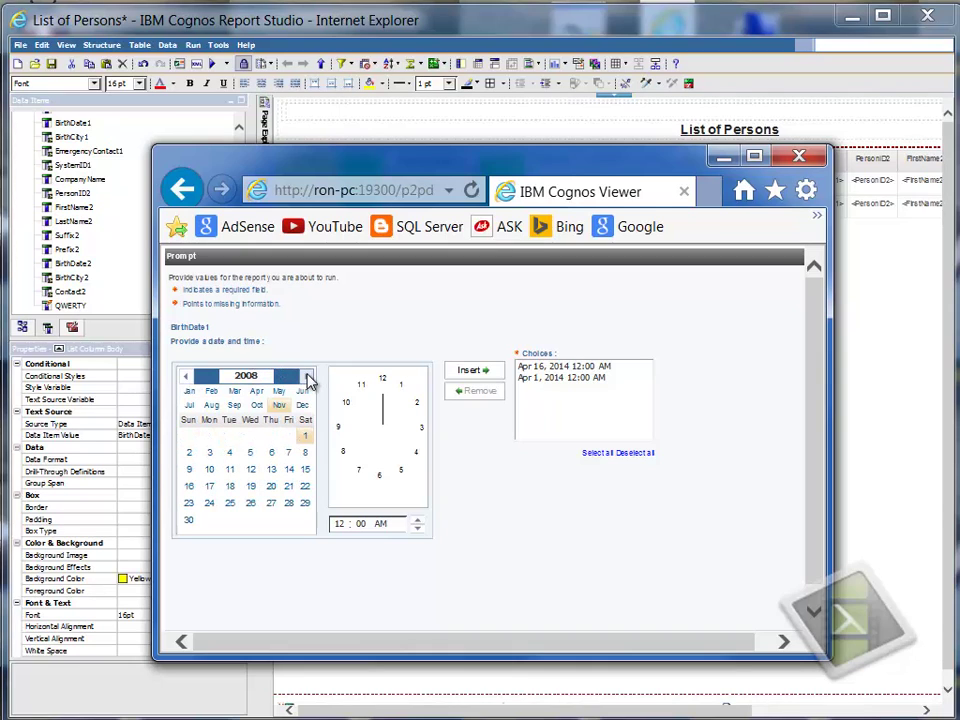
click(308, 378)
click(308, 378)
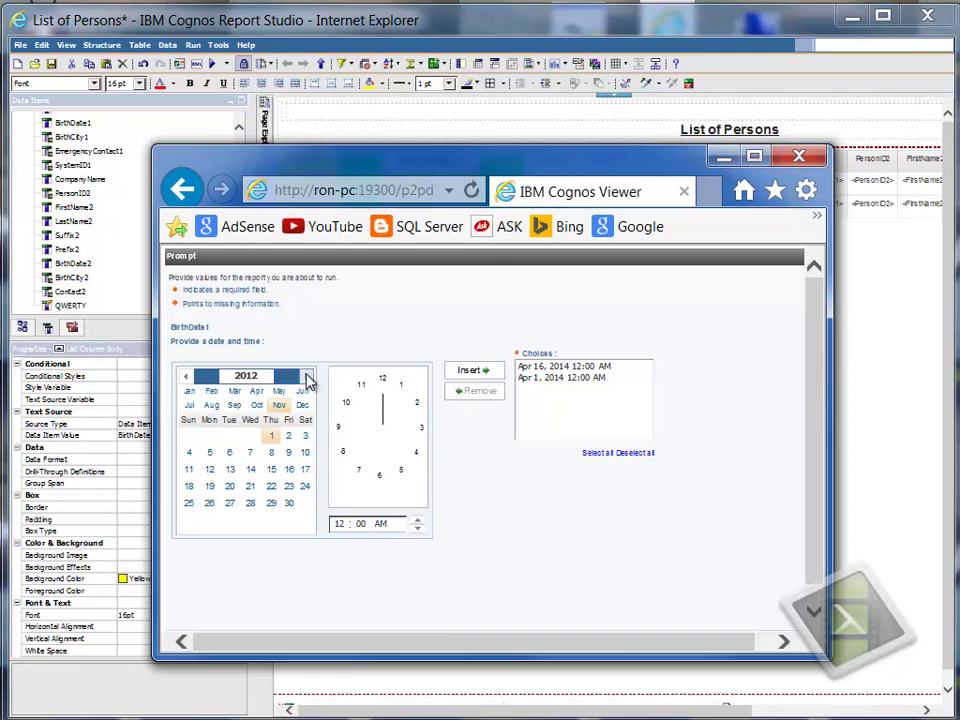
click(308, 378)
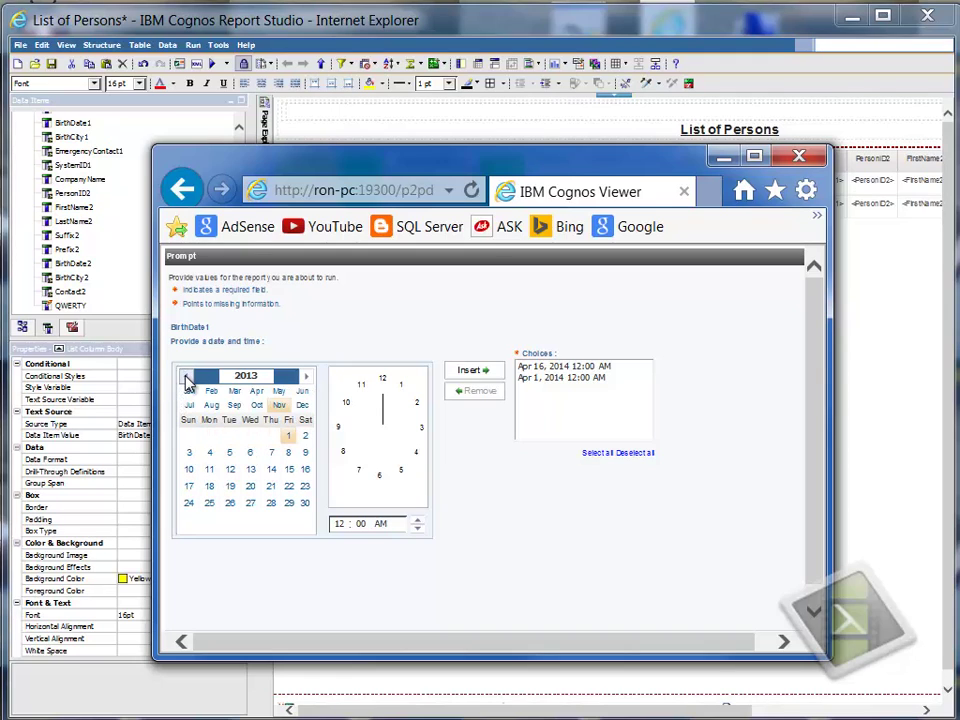
click(185, 378)
click(185, 378)
click(185, 378)
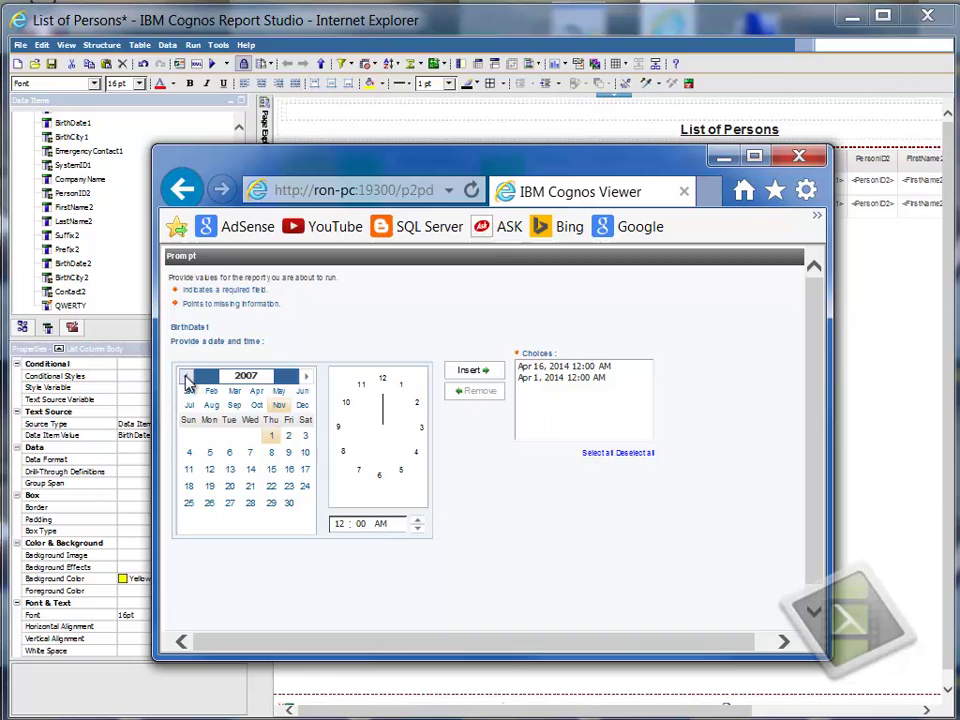
click(185, 378)
click(185, 378)
click(185, 378)
click(185, 378)
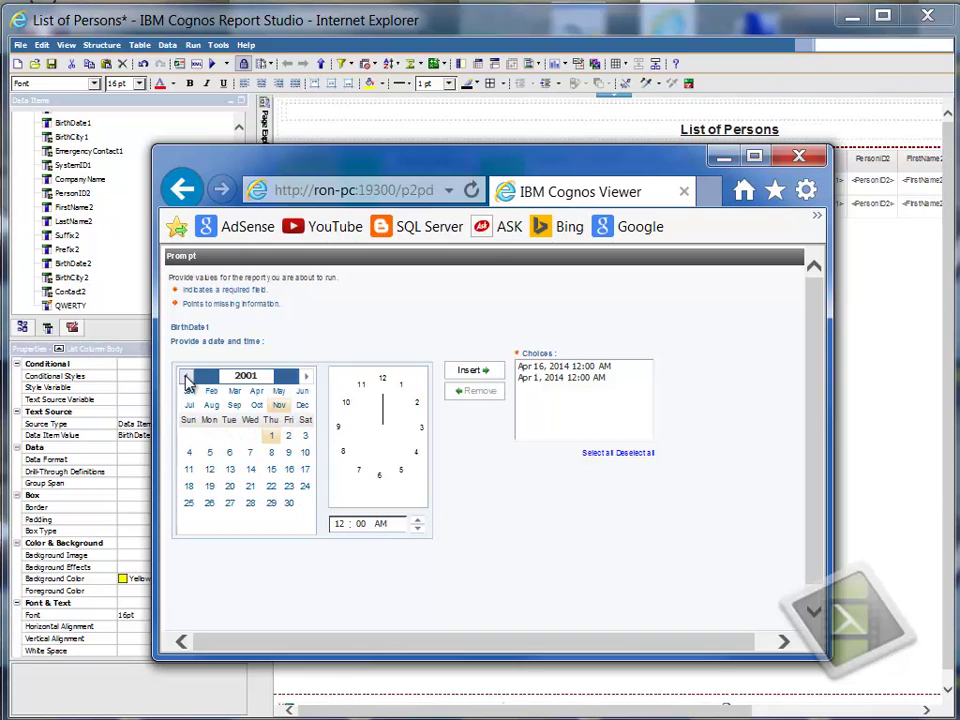
click(185, 378)
click(185, 378)
click(185, 378)
click(185, 378)
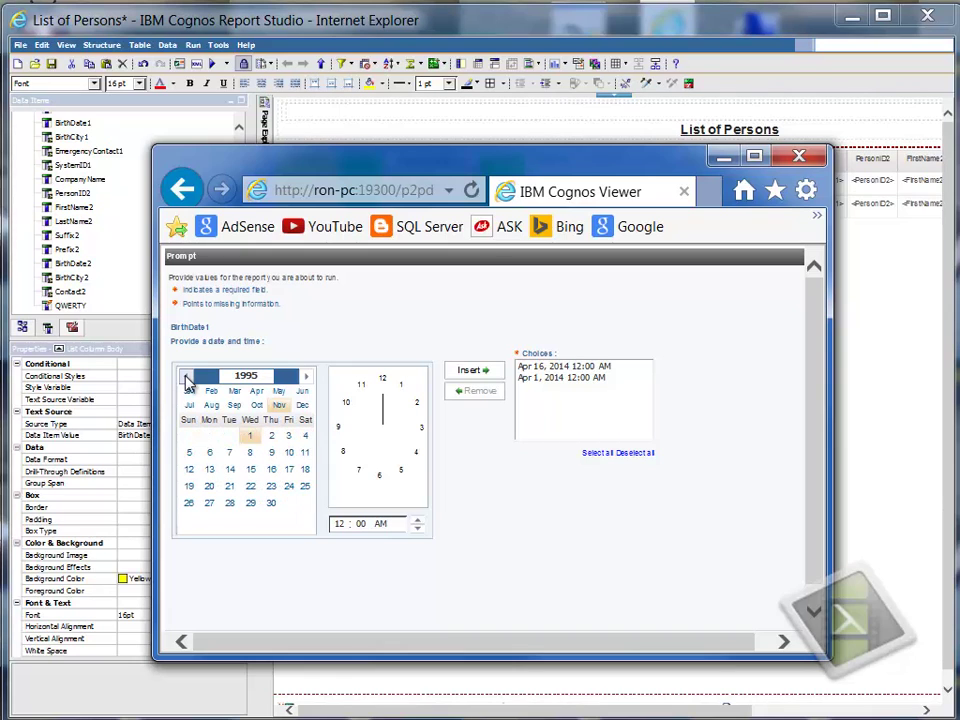
click(185, 378)
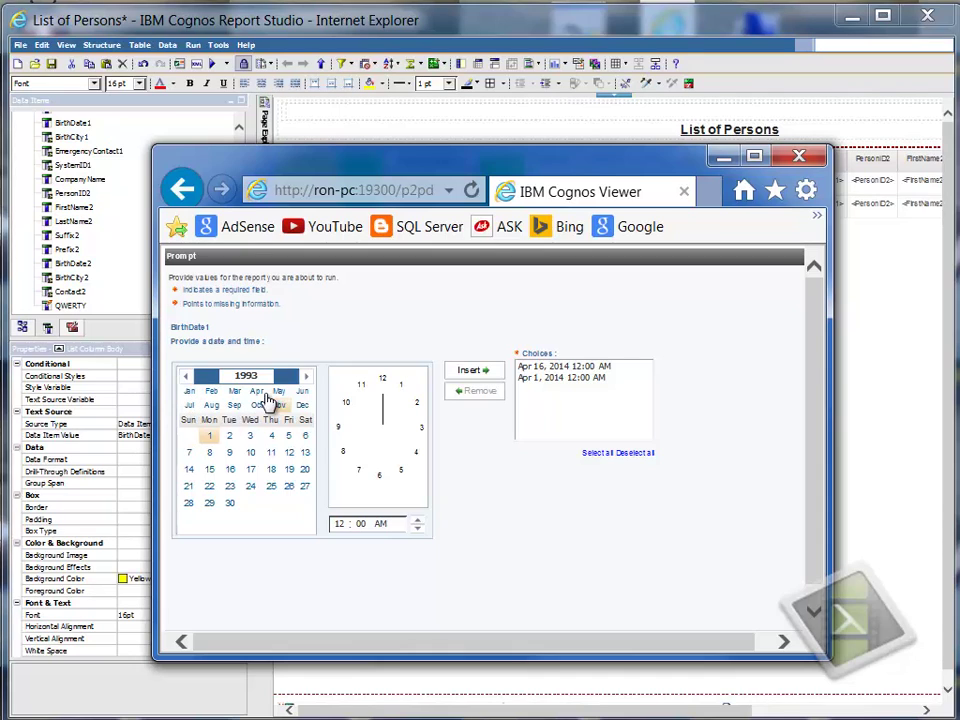
click(211, 406)
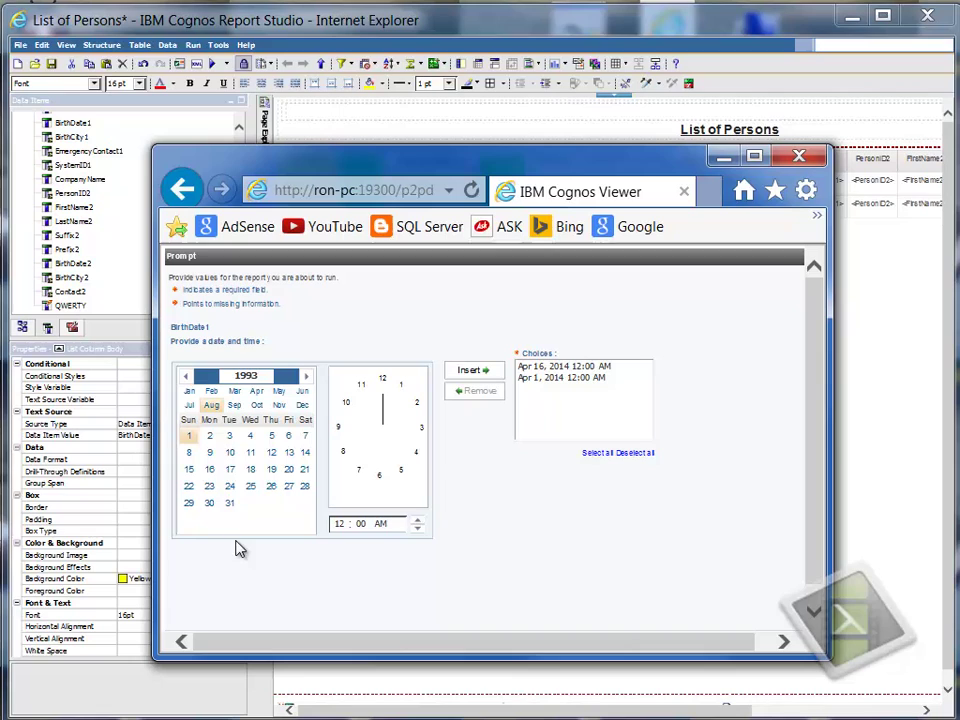
click(190, 408)
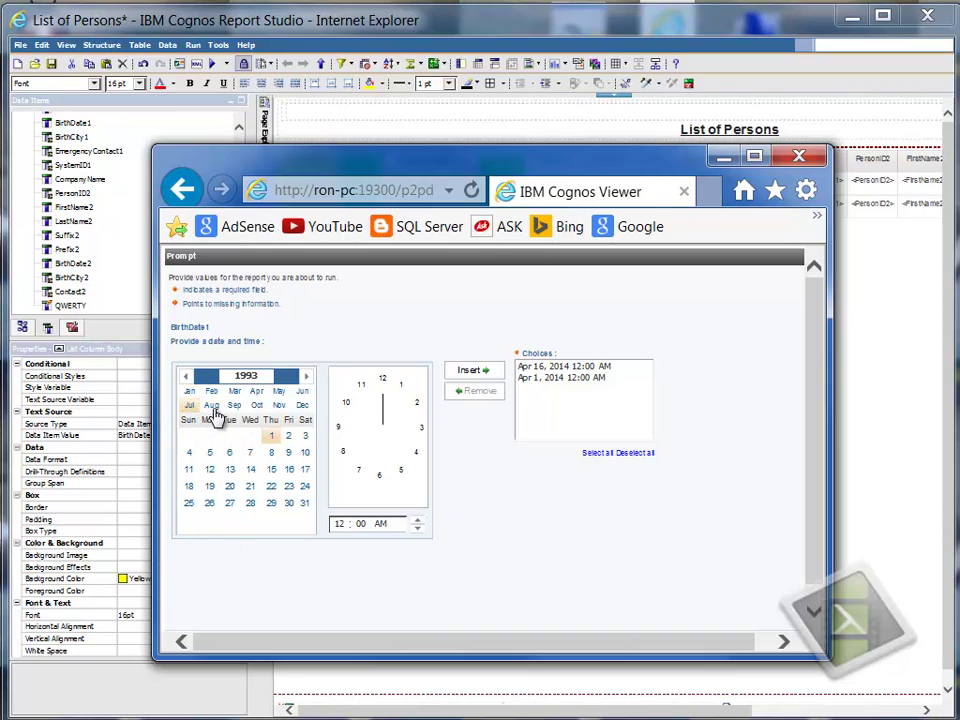
click(213, 408)
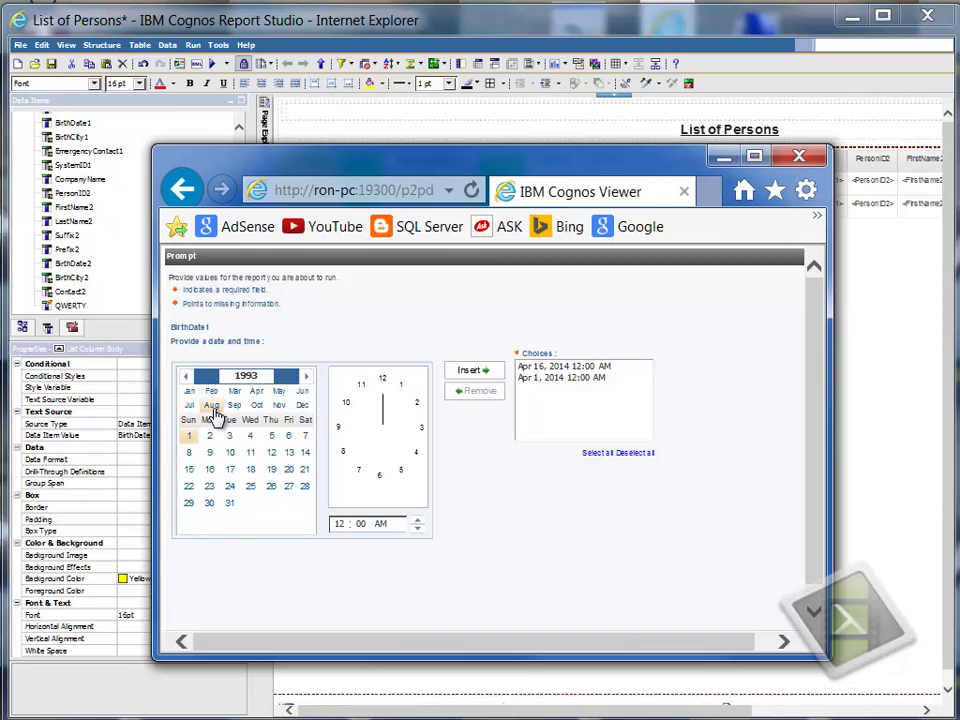
Step: Insert Aug 7 and Aug 9, 1993 as choices, then select all four dates
click(305, 440)
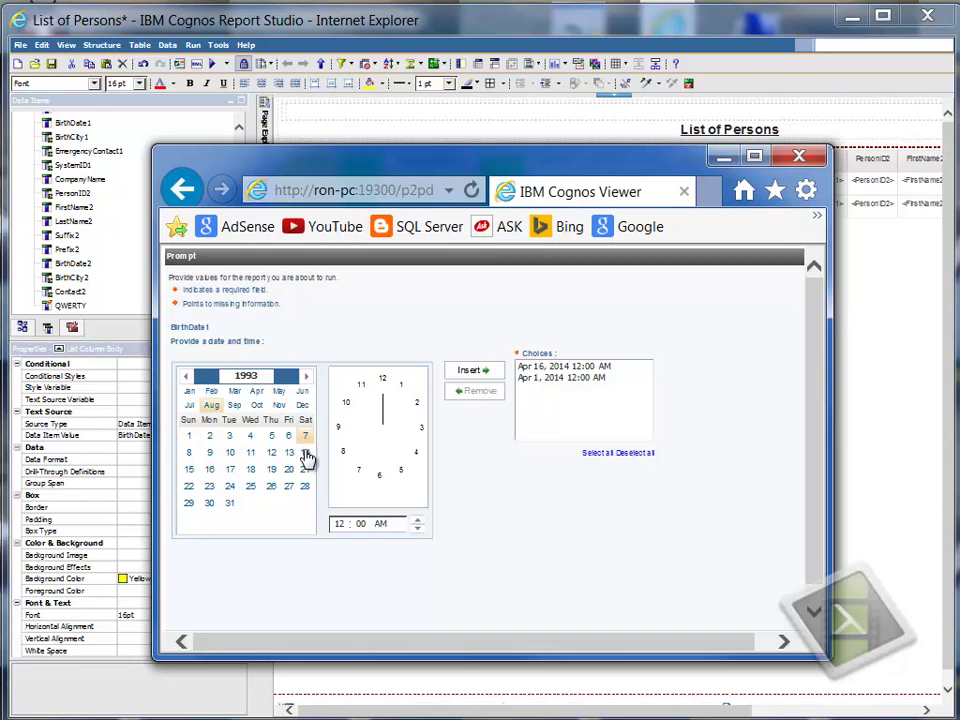
click(466, 377)
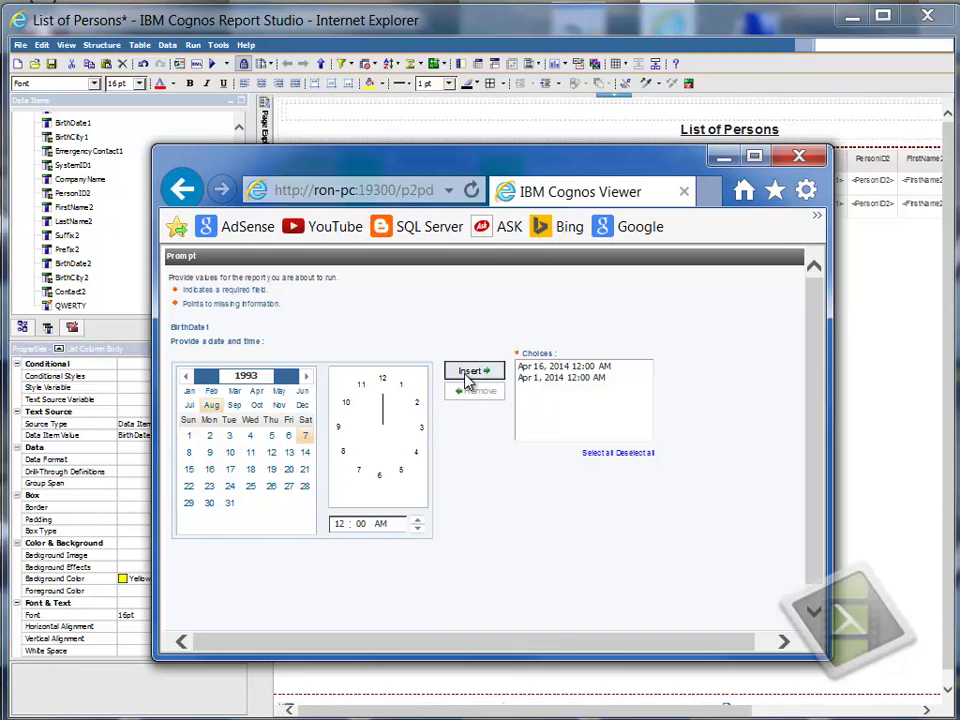
click(209, 452)
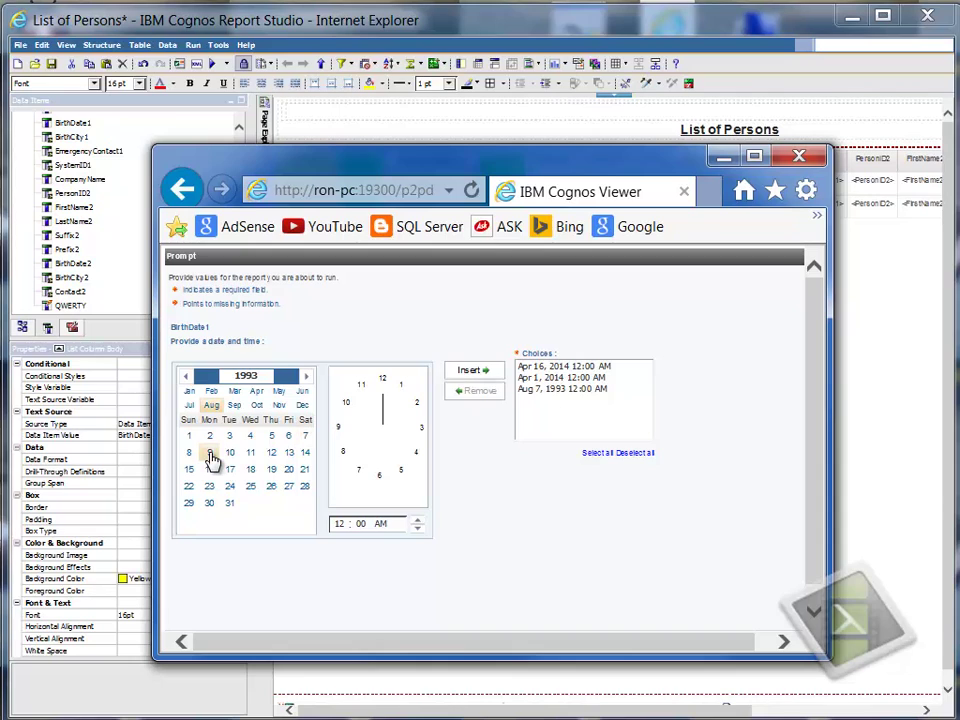
click(468, 373)
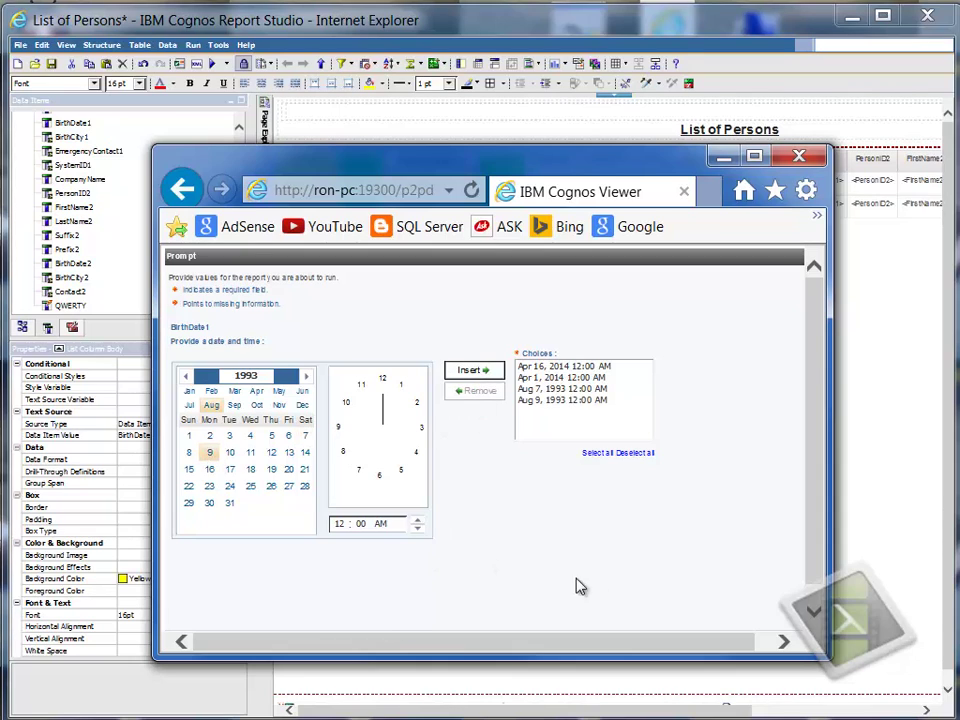
click(604, 455)
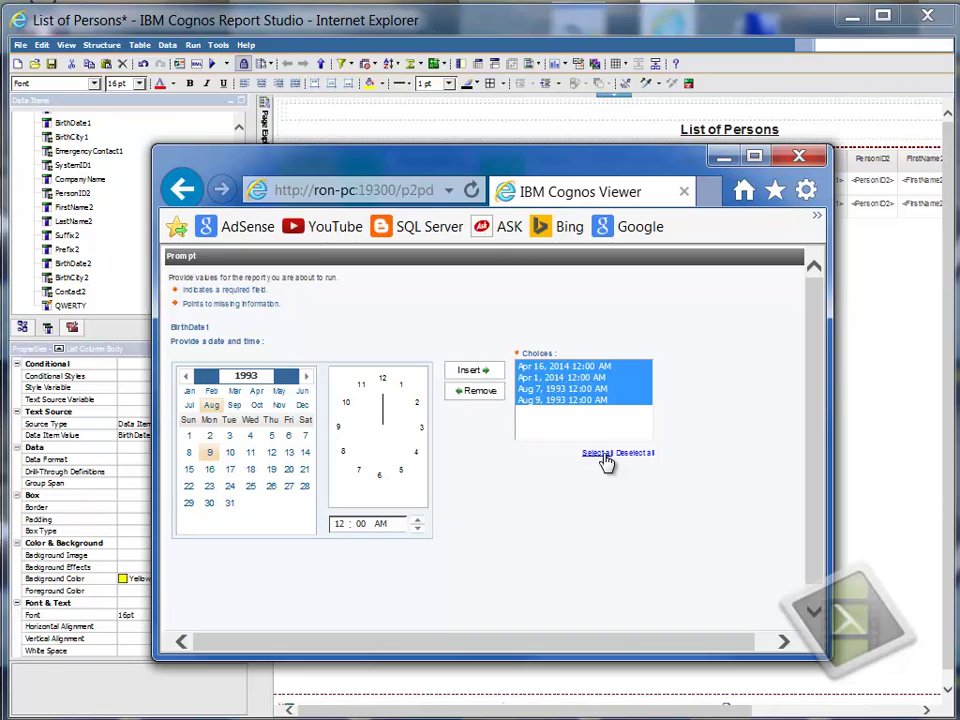
Step: Submit the four selected BirthDate1 dates from the prompt page to run the report
scroll(826, 616, down, 1)
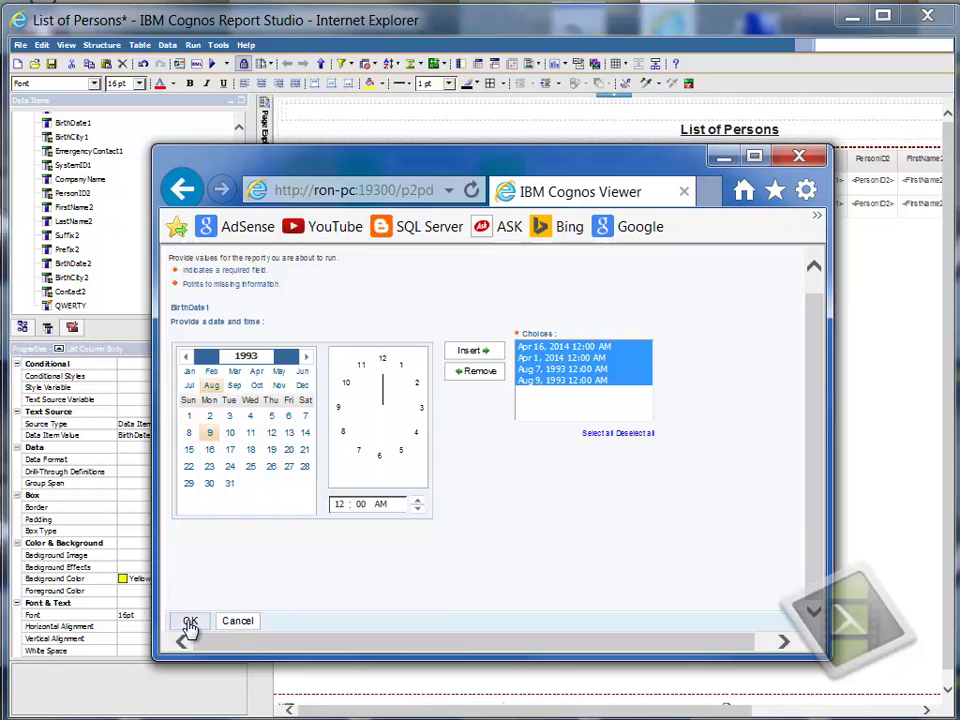
scroll(820, 555, up, 1)
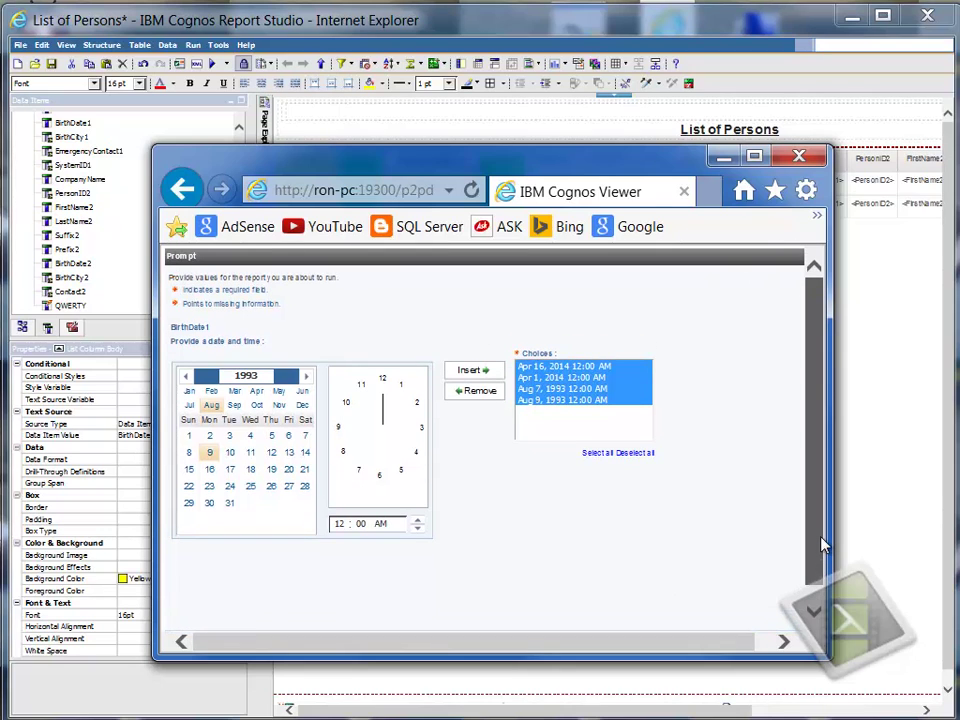
scroll(821, 546, down, 1)
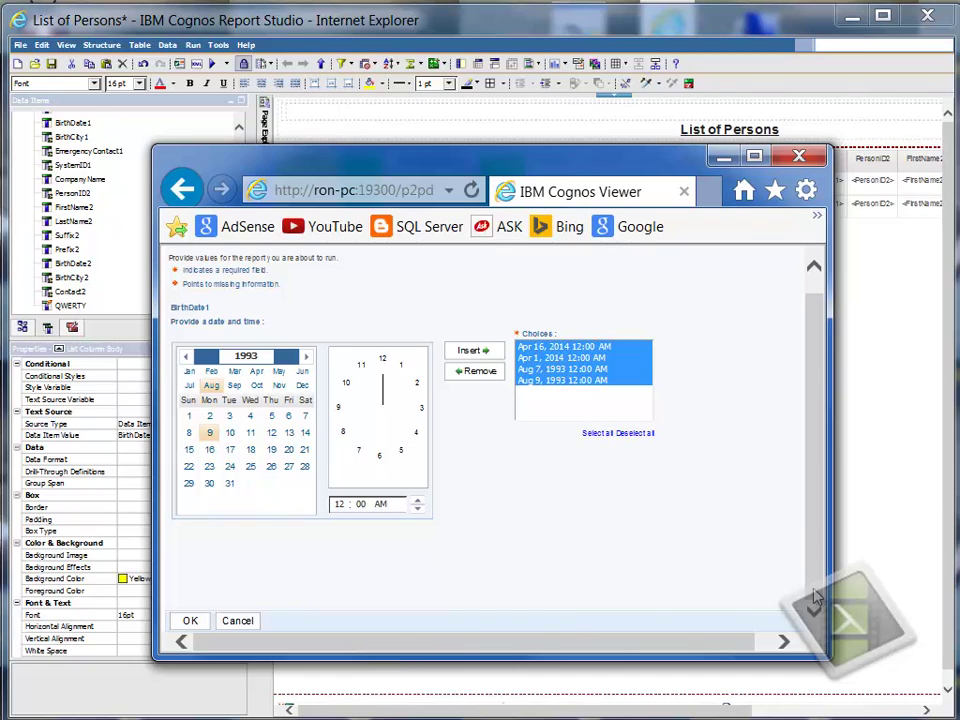
scroll(836, 562, up, 1)
scroll(836, 562, down, 1)
click(191, 621)
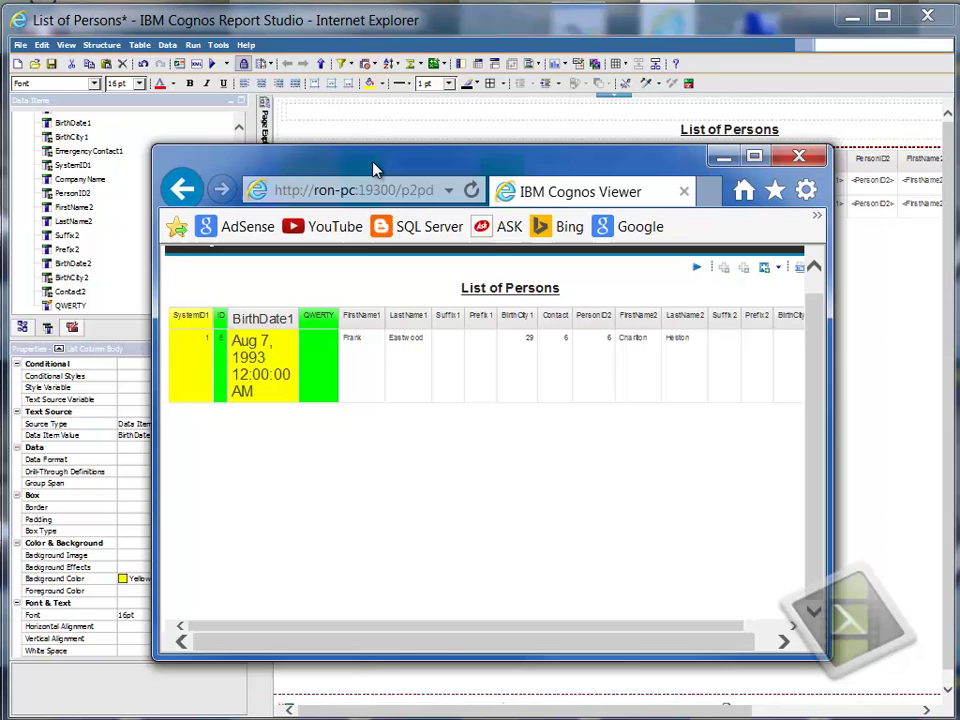
Step: Move the Cognos Viewer output aside and minimize it to reveal the List of Persons layout
click(279, 121)
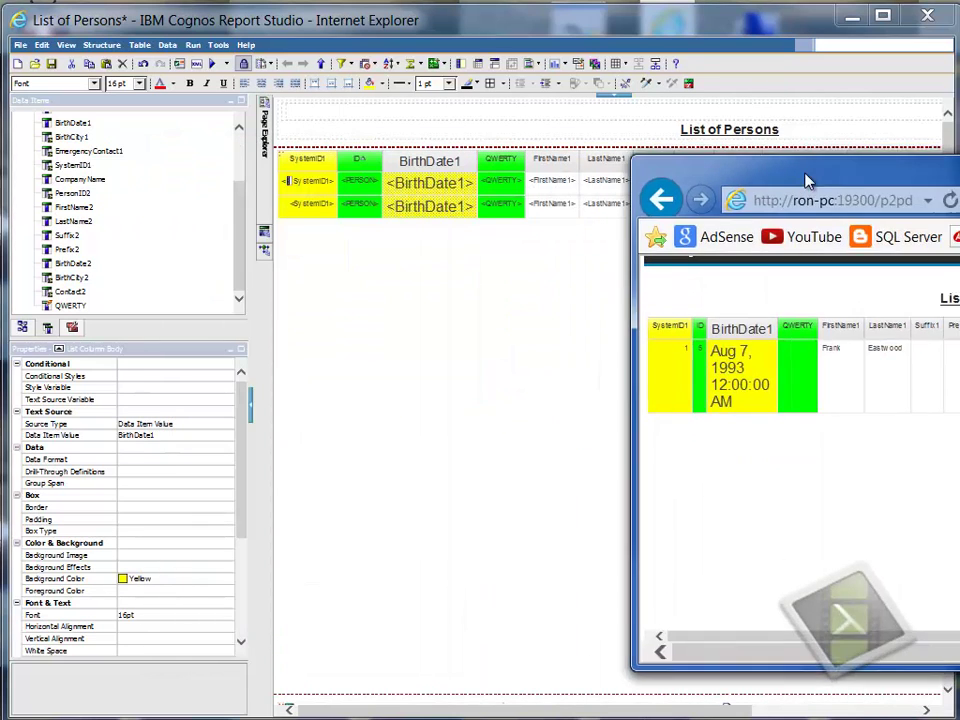
mouse_move(806, 180)
mouse_down()
mouse_move(330, 138)
mouse_move(748, 147)
mouse_up()
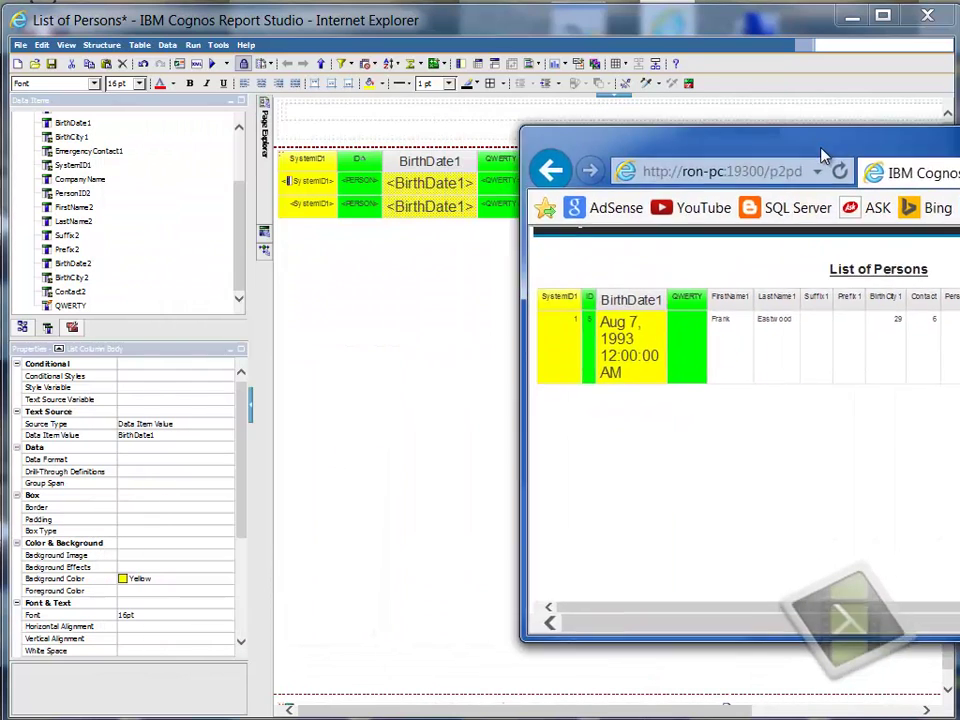
click(450, 400)
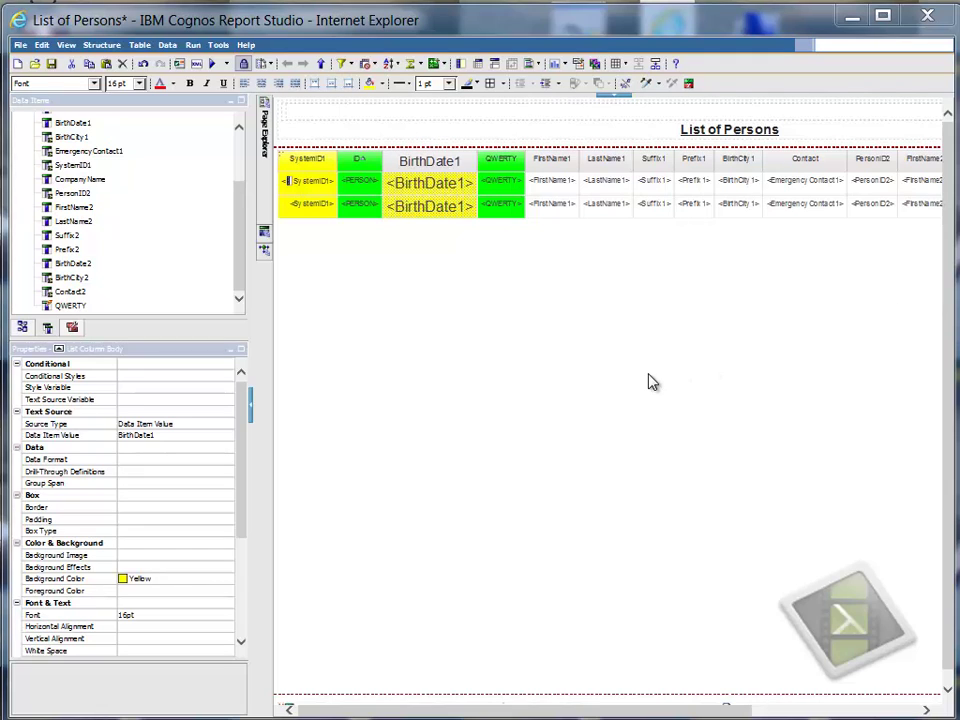